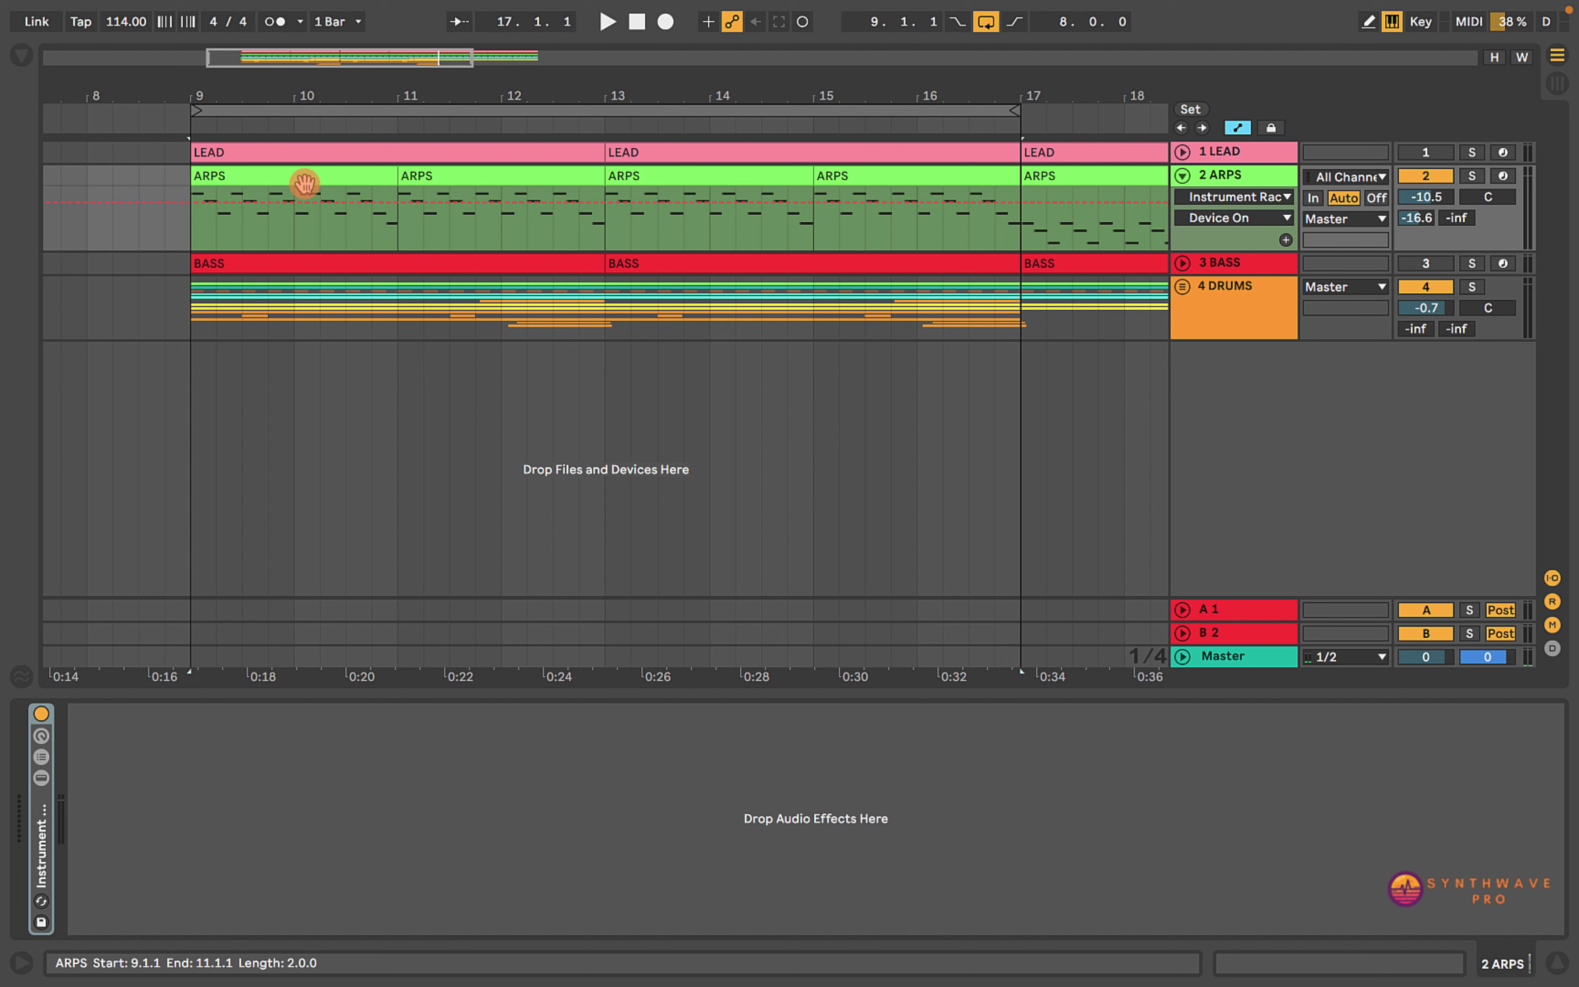
- Start arrangement playback and toggle the BASS track on, then off again
key("space")
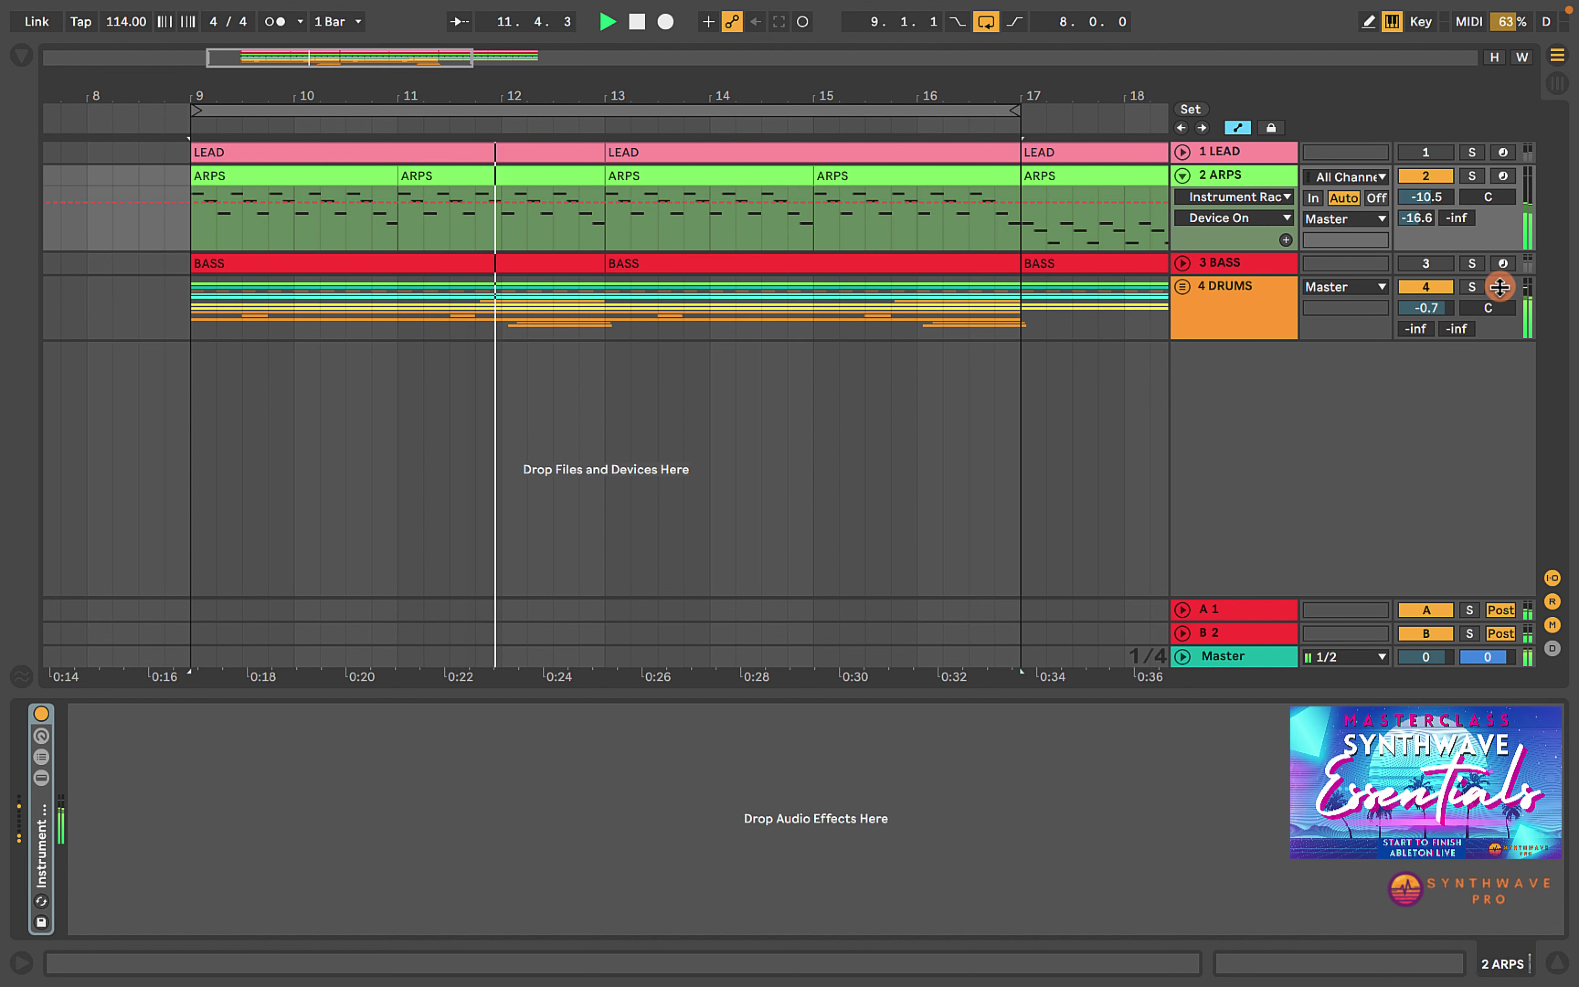
left_click(1427, 263)
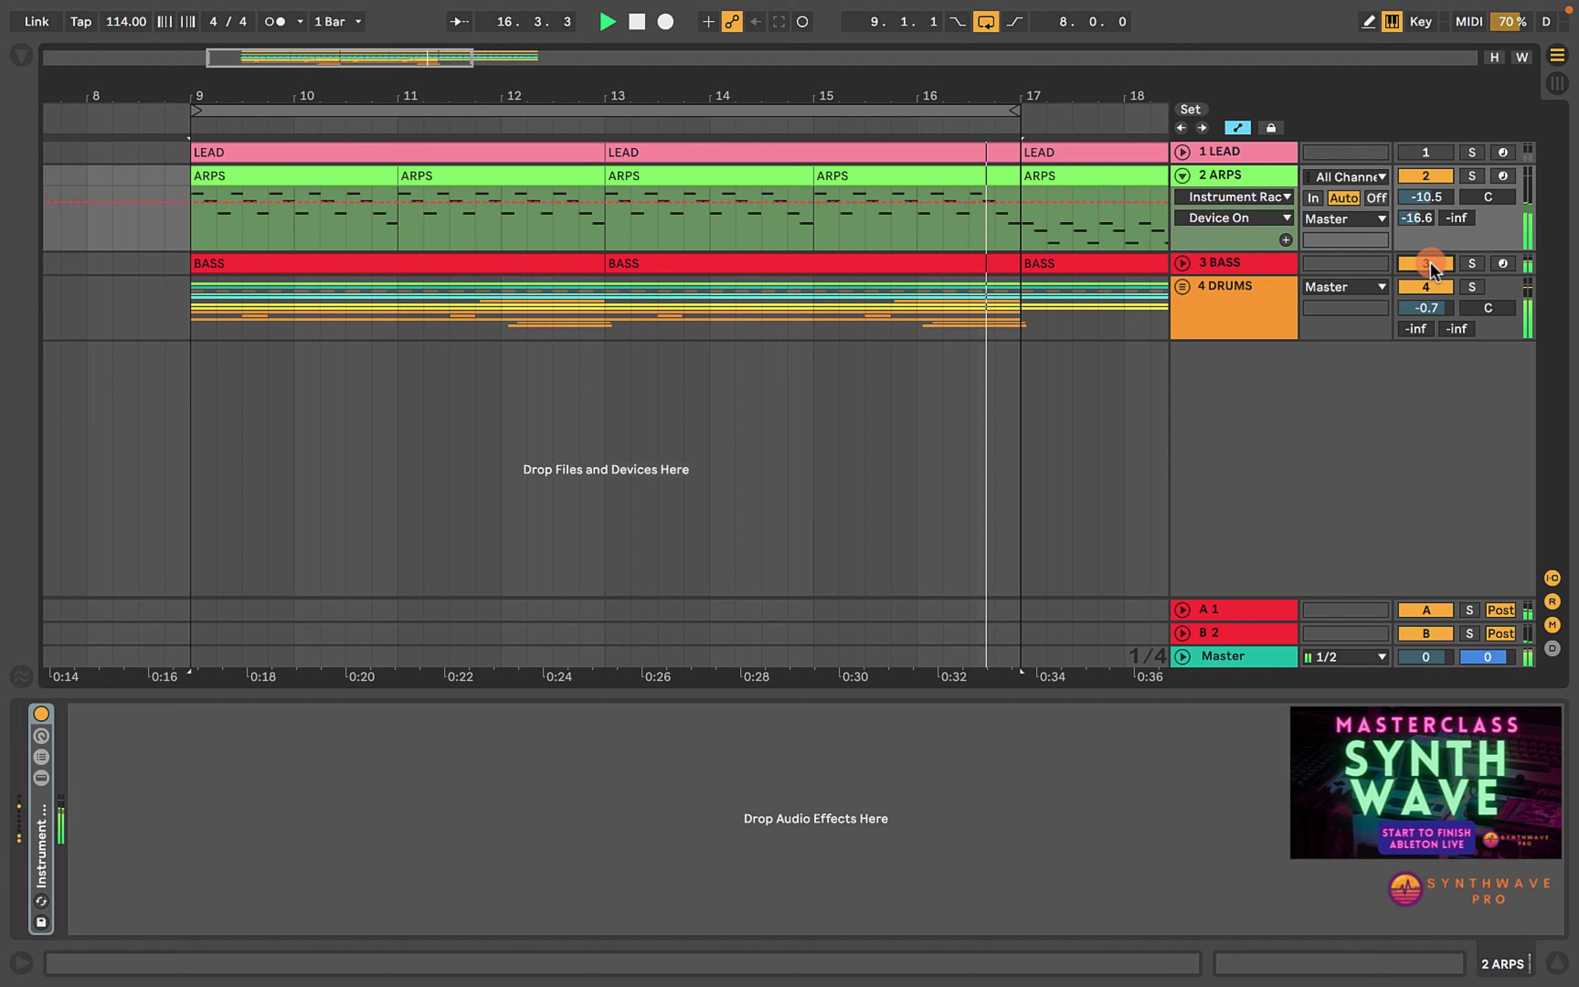
left_click(1427, 263)
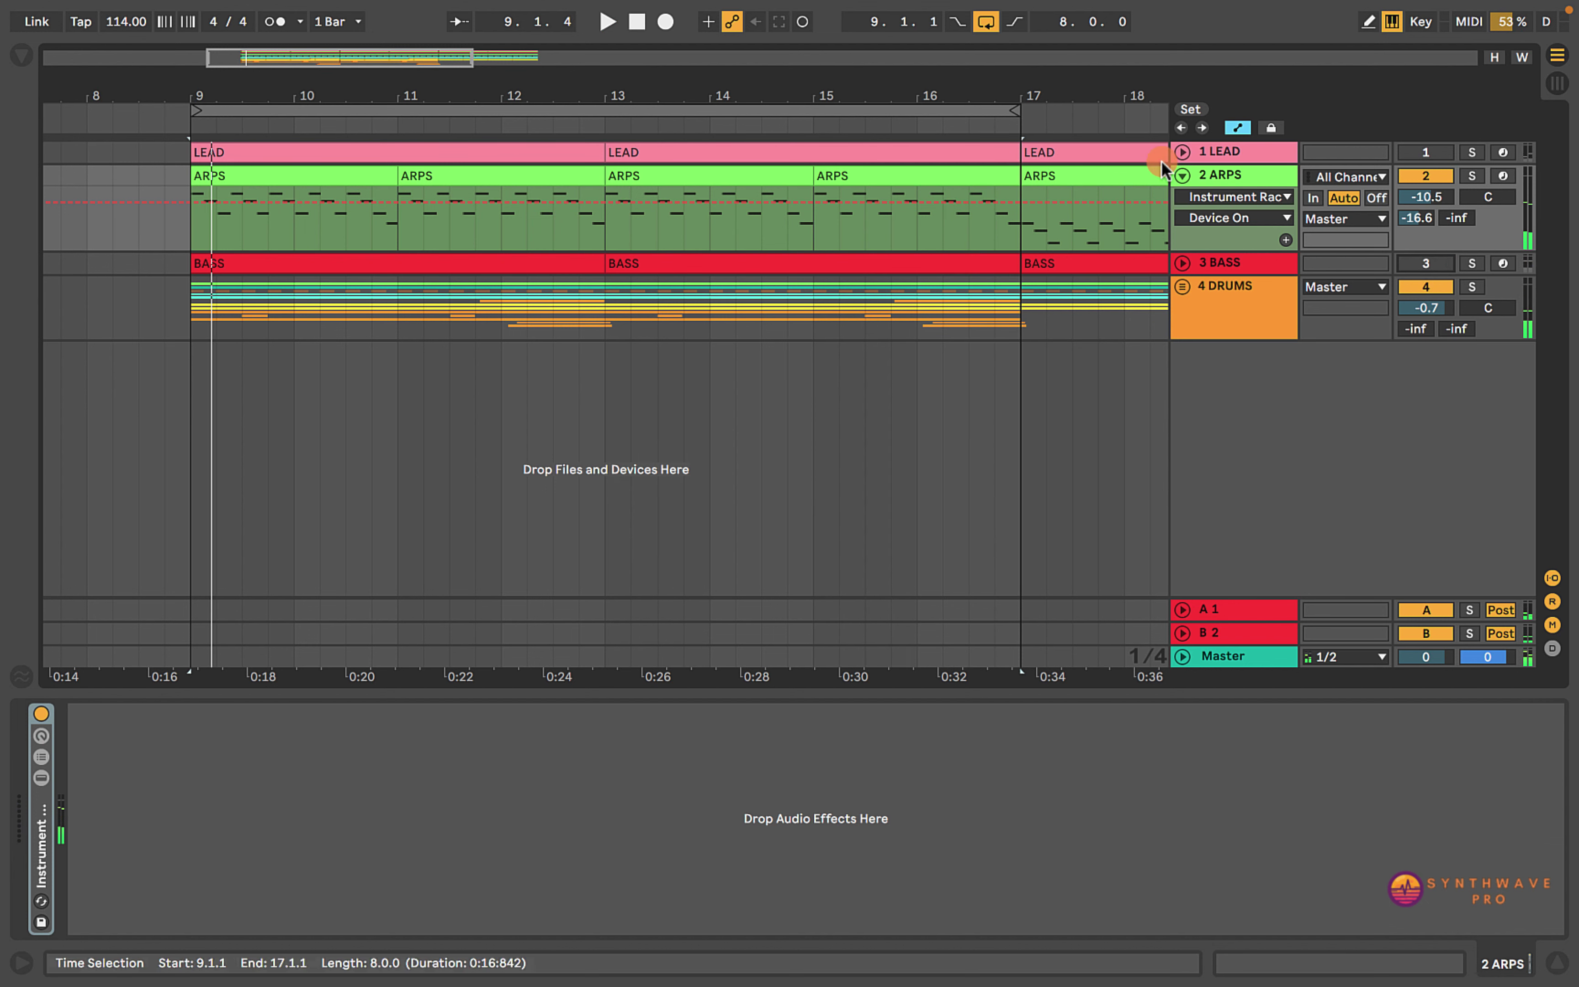
- Drag the stock Arpeggiator from MIDI Effects onto 2 ARPS, ahead of its instrument rack
left_click(1227, 175)
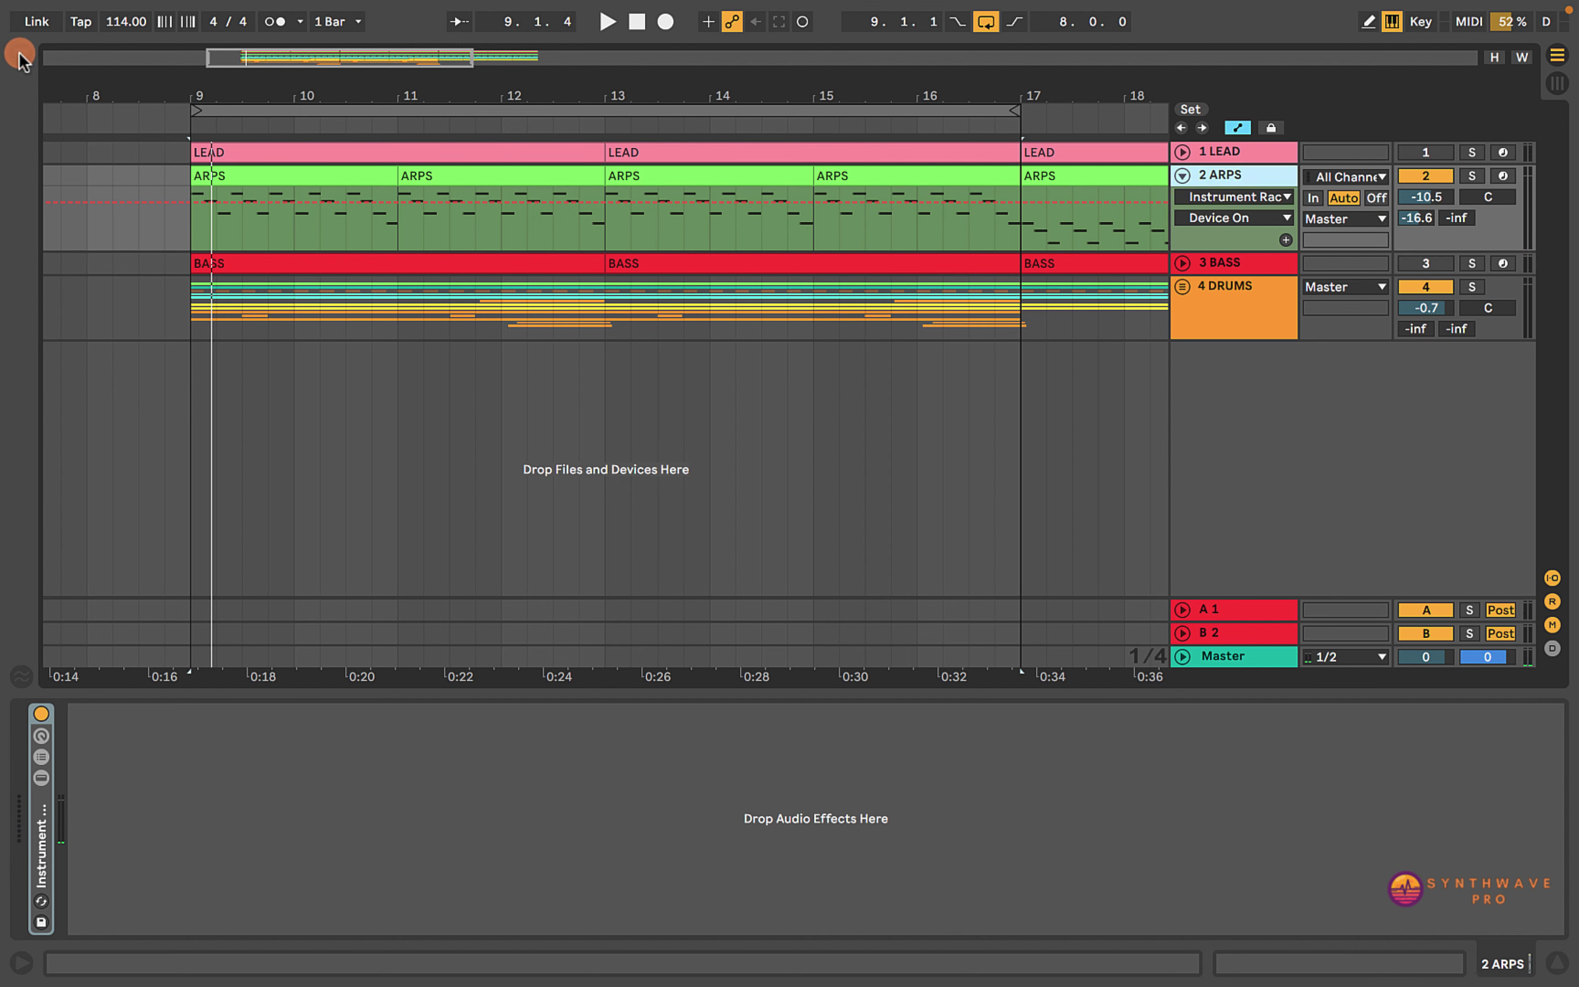
left_click(19, 55)
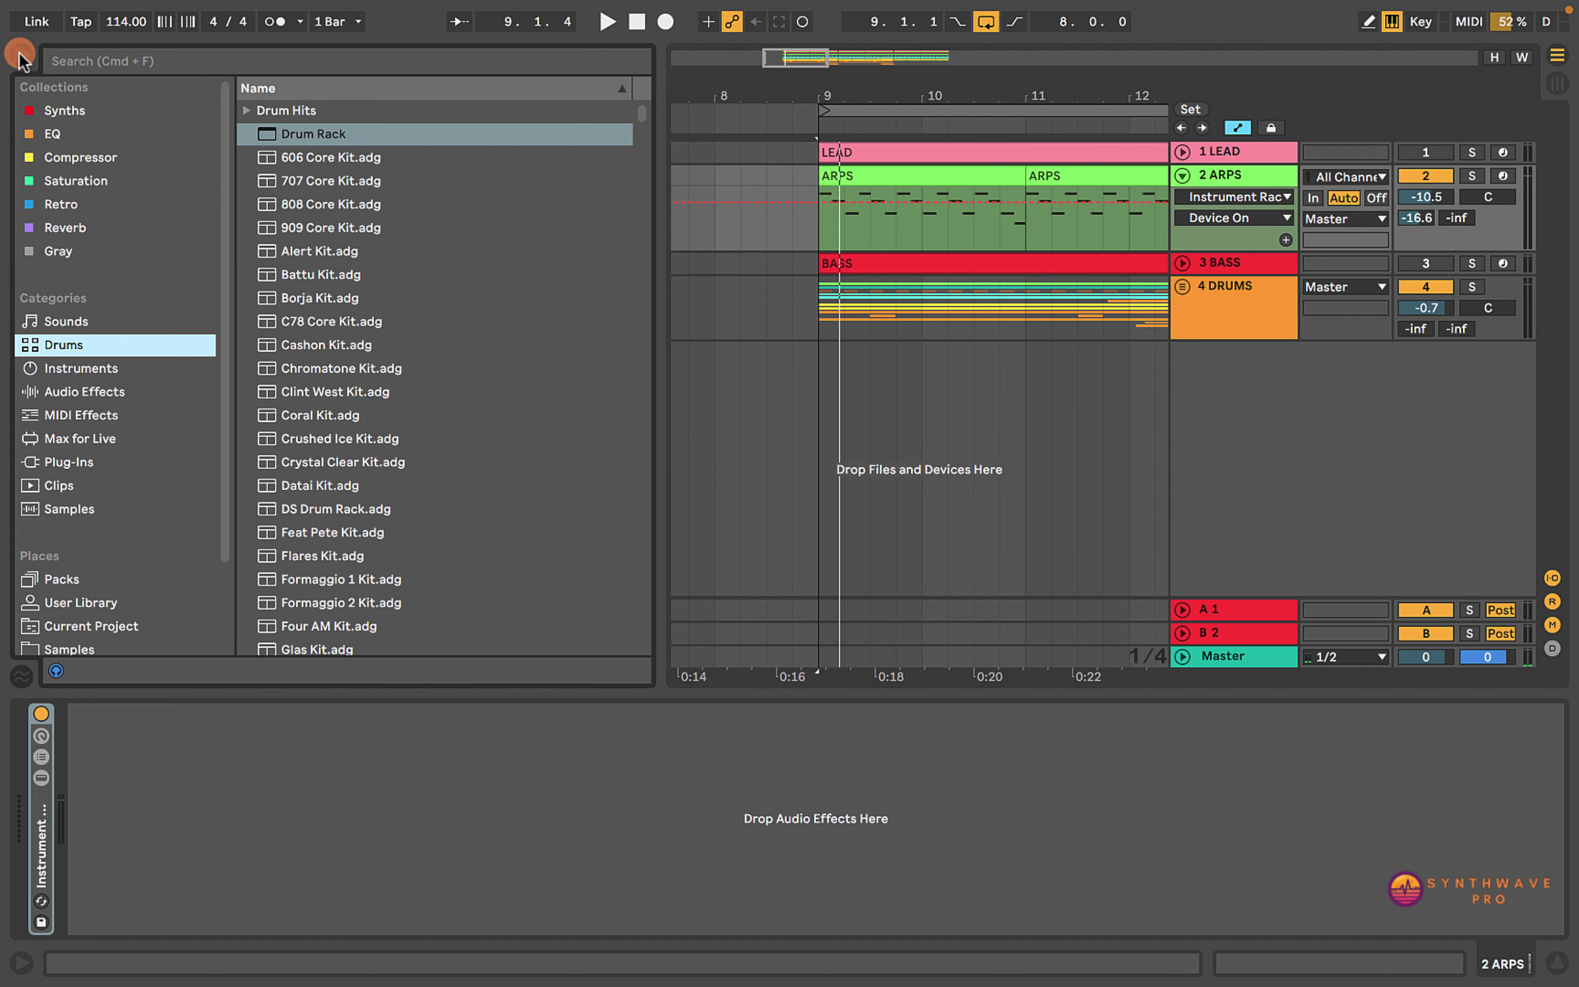
left_click(75, 421)
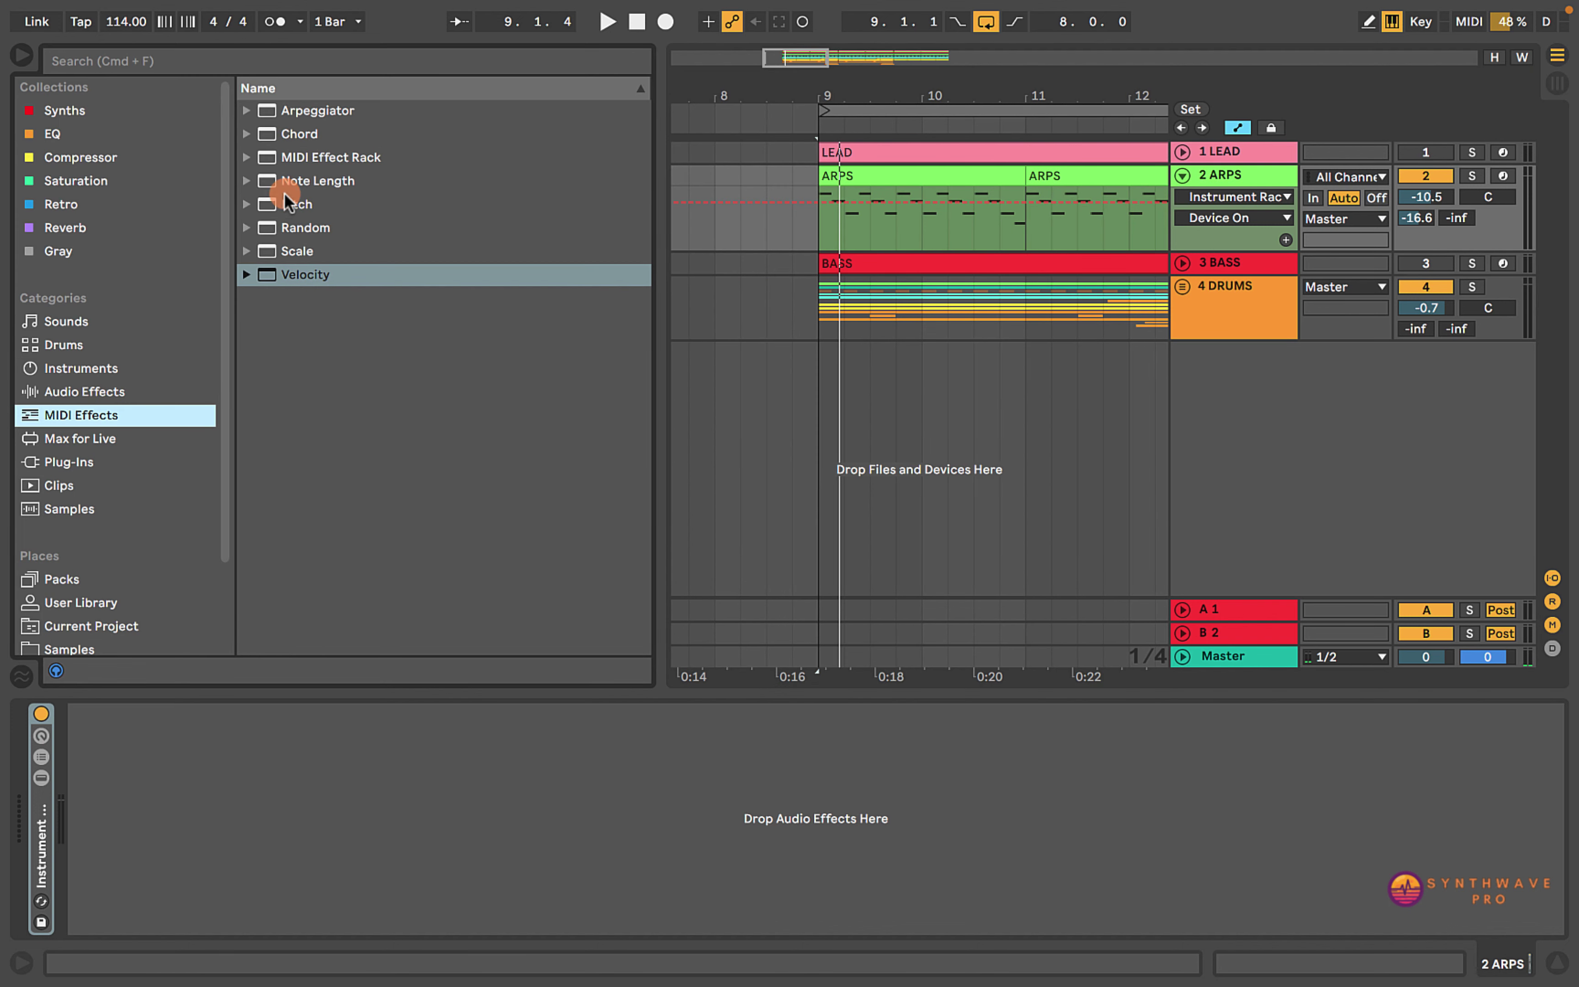
left_click_drag(312, 123, 68, 821)
left_click(26, 65)
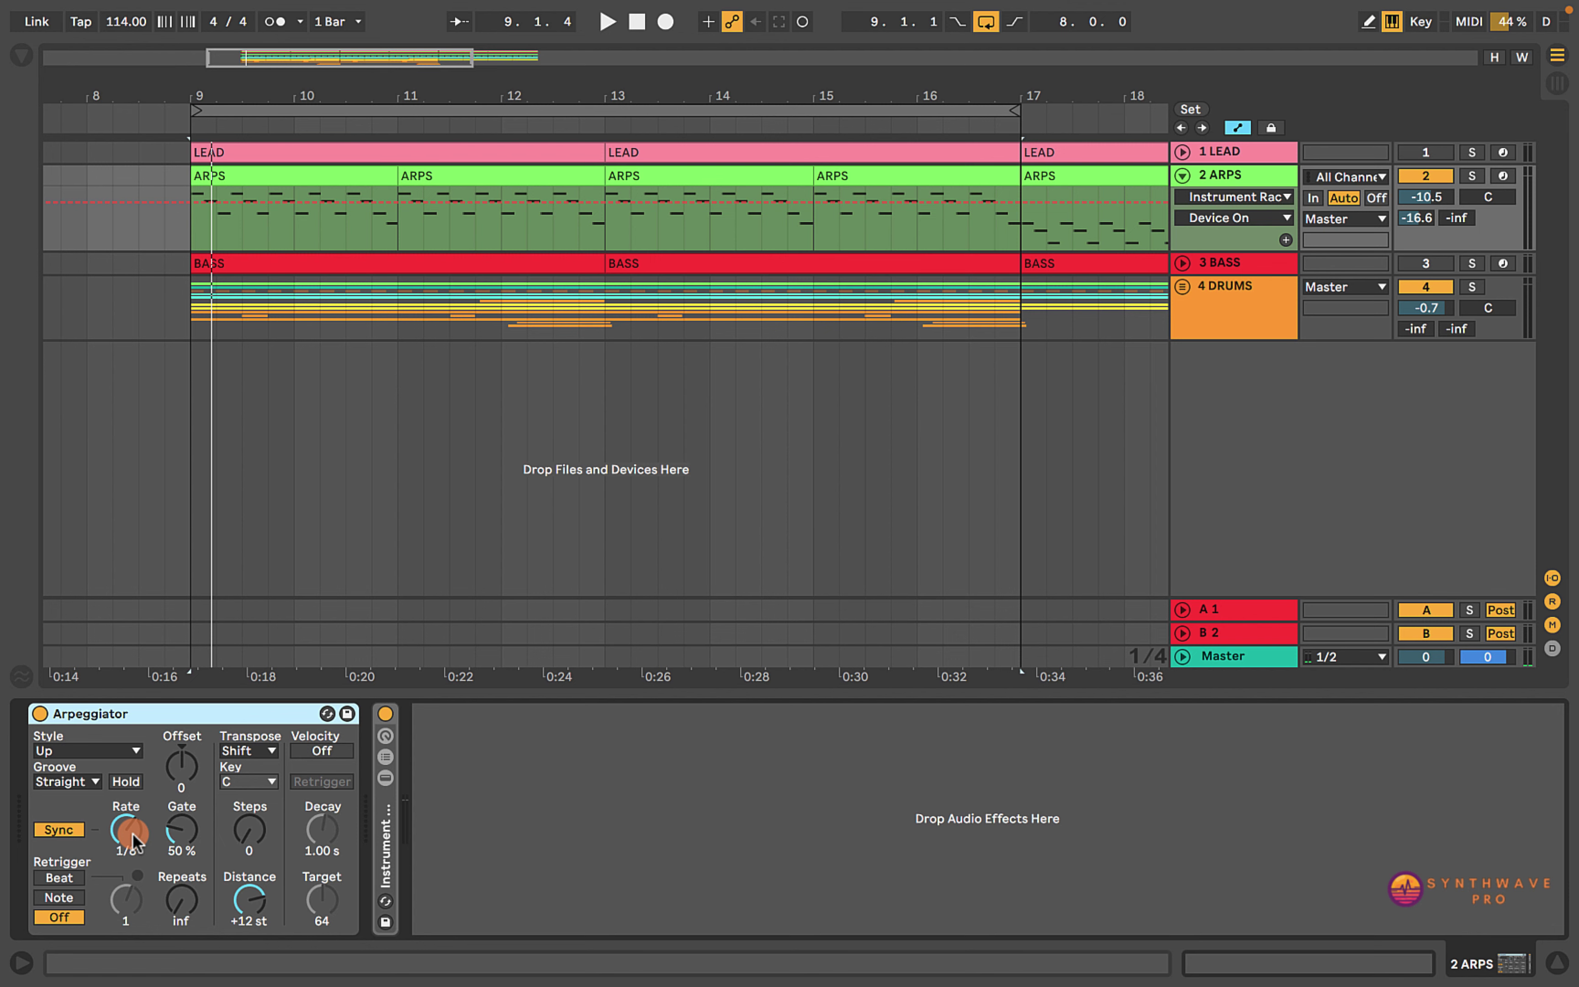
- During playback, set the ARPS Arpeggiator to 1/16 rate, 12% gate and 1 step
left_click_drag(132, 833, 133, 838)
key("space")
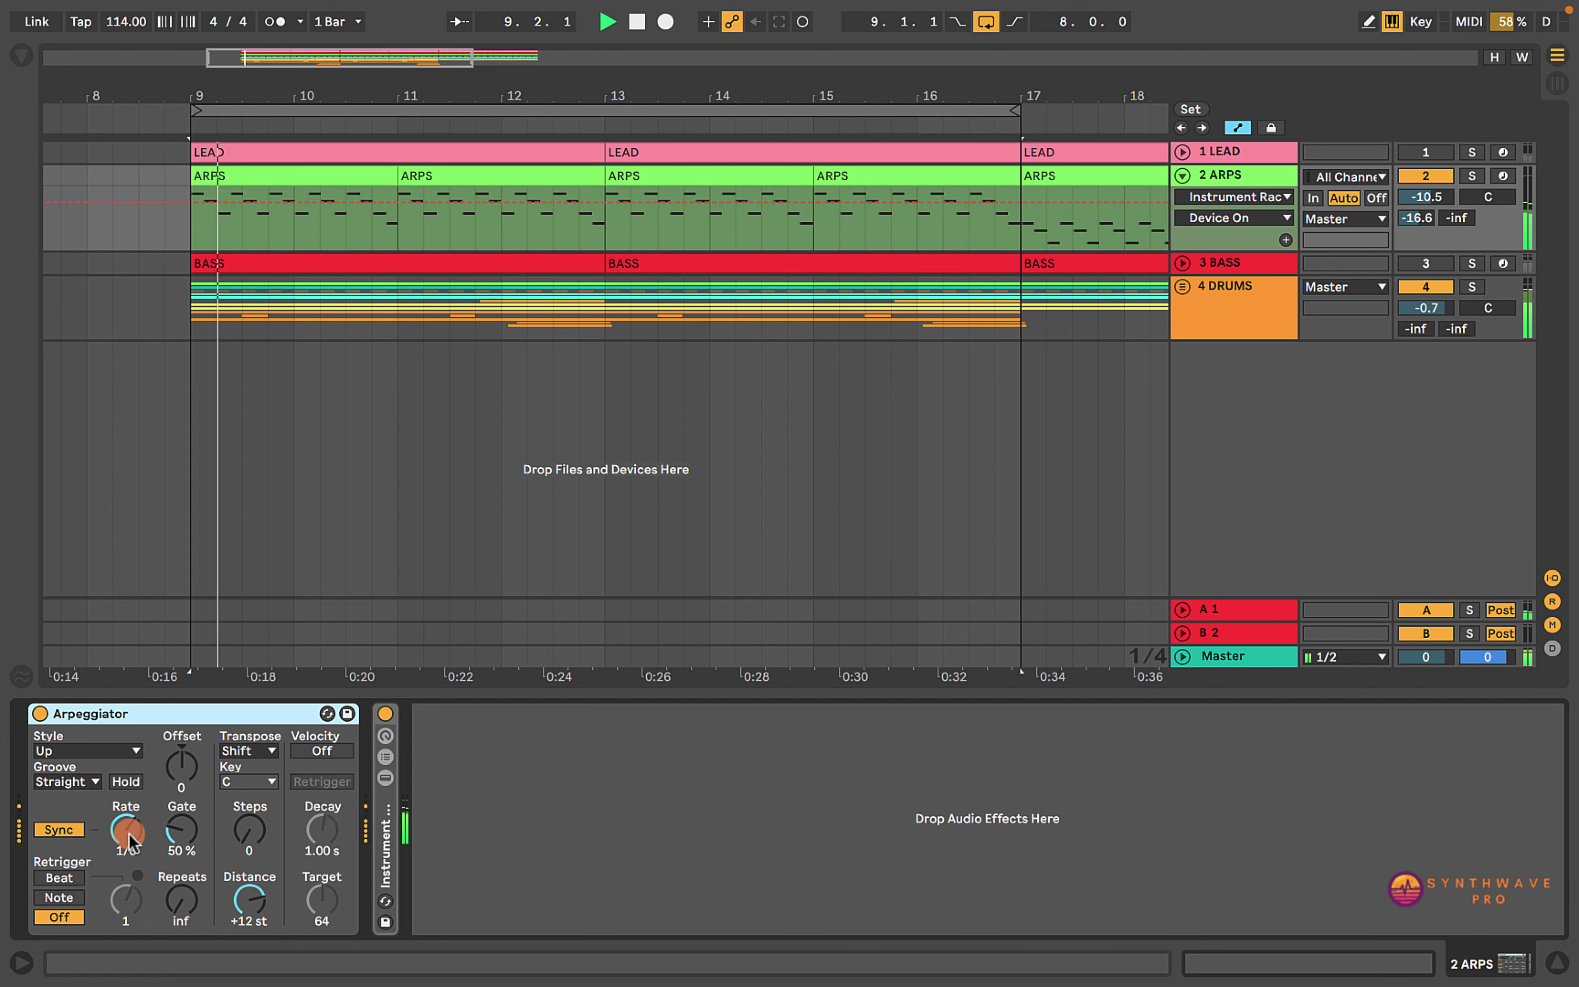
left_click(128, 832)
left_click_drag(128, 831, 128, 829)
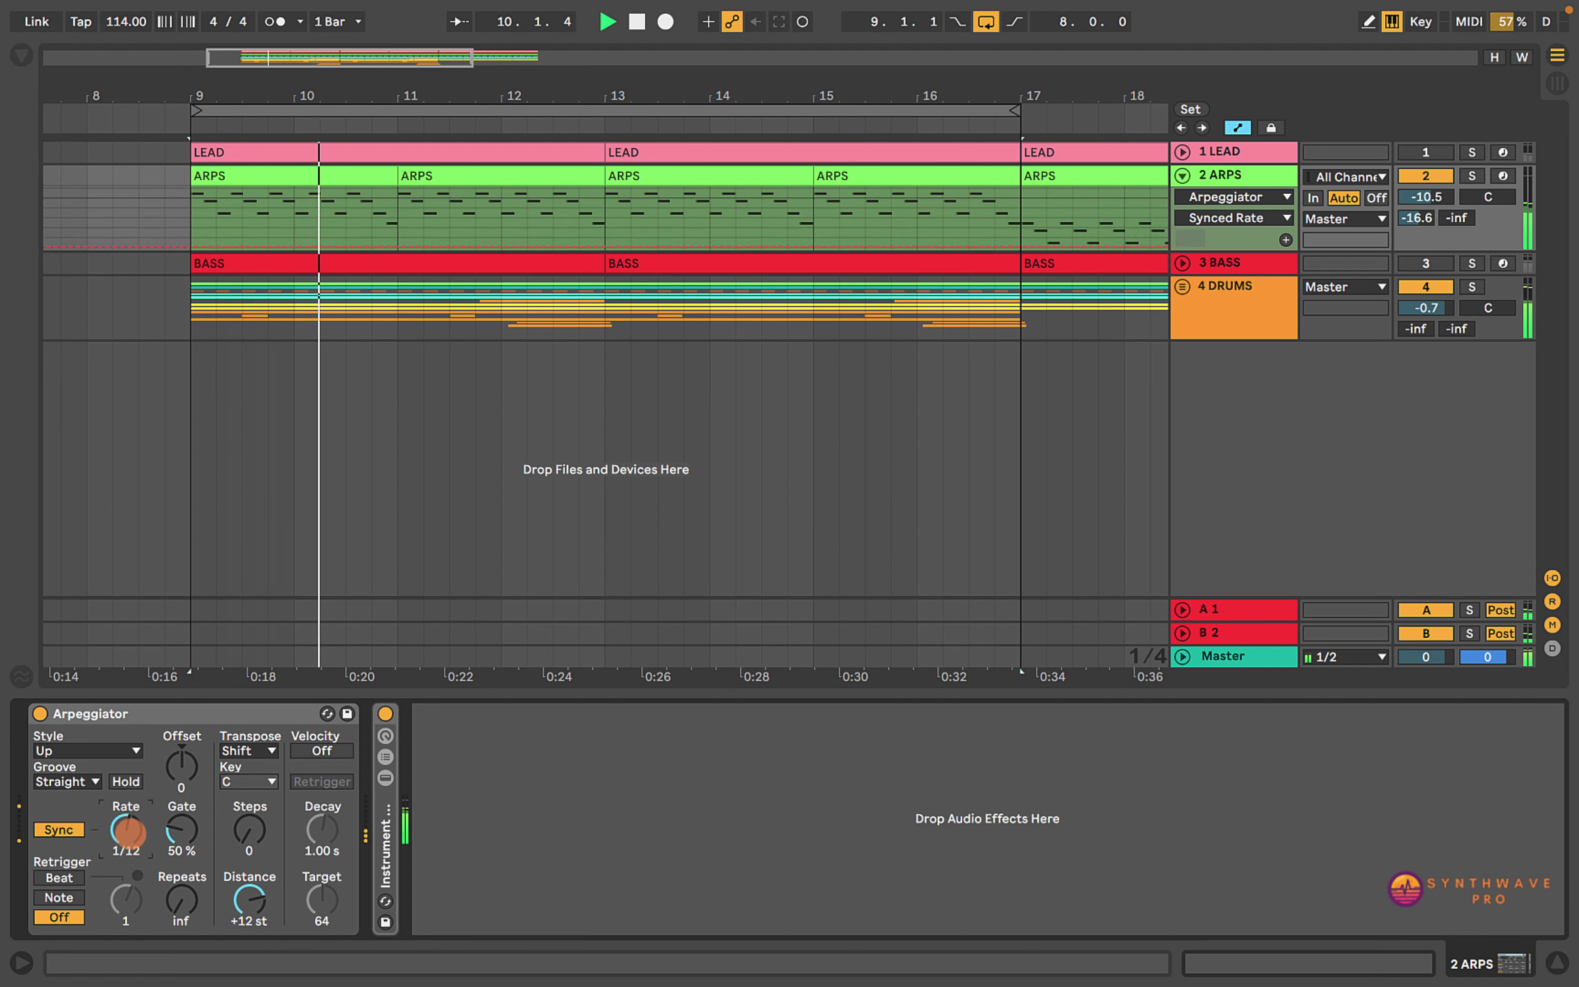
left_click(183, 828)
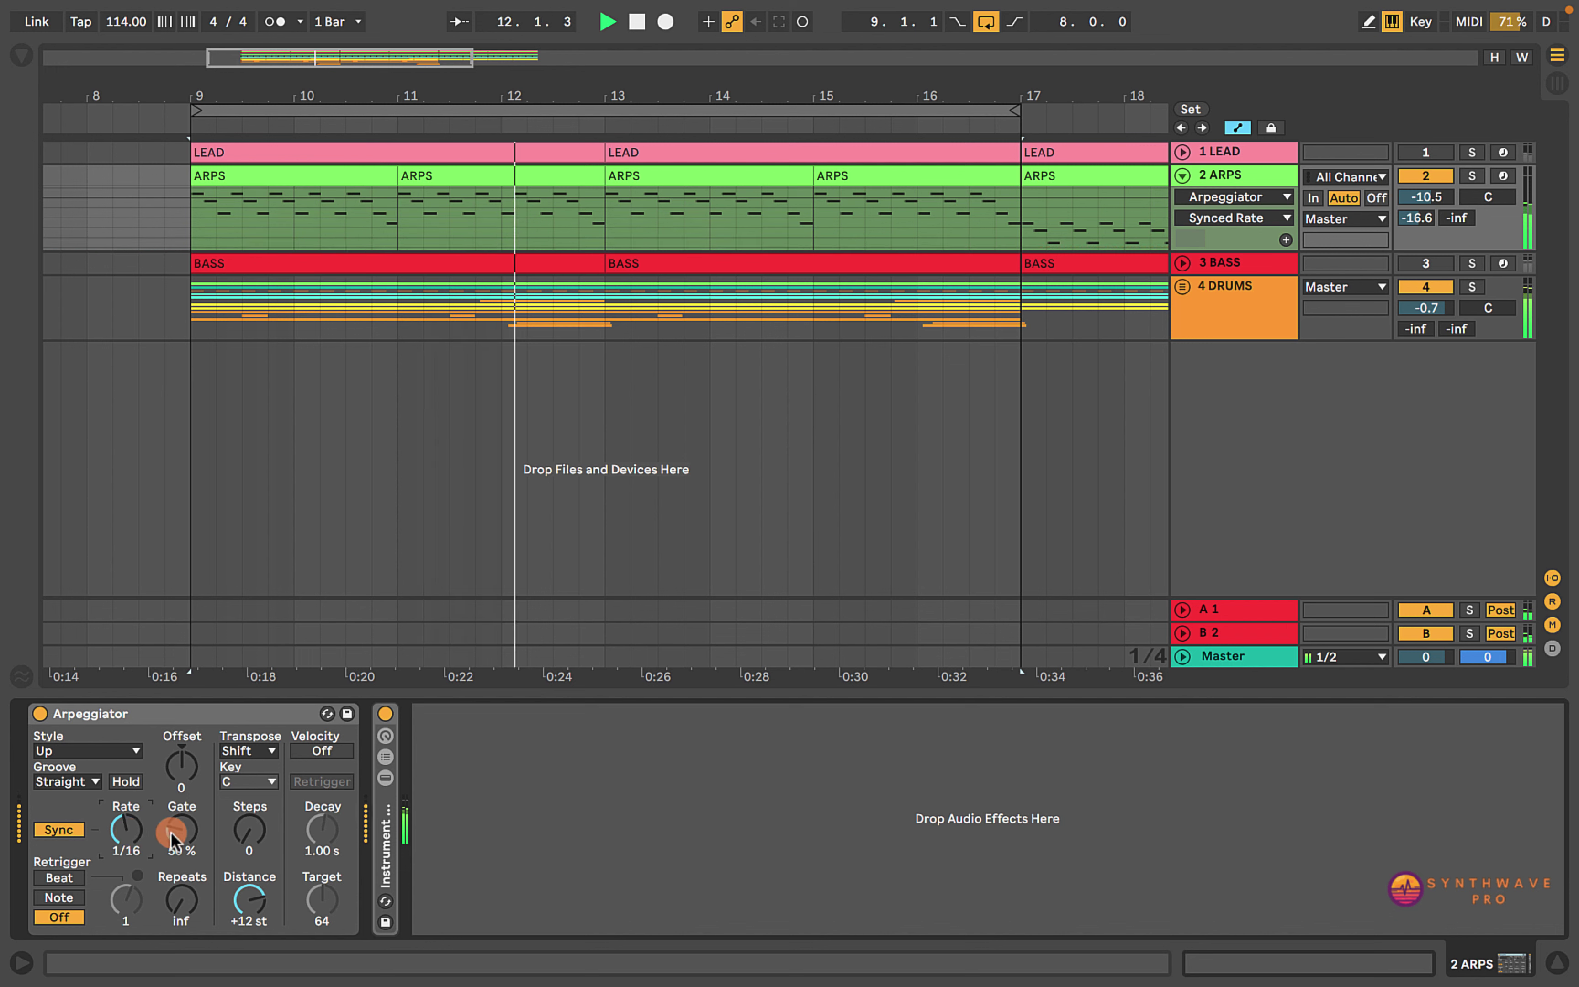
left_click(183, 828)
left_click_drag(182, 828, 183, 850)
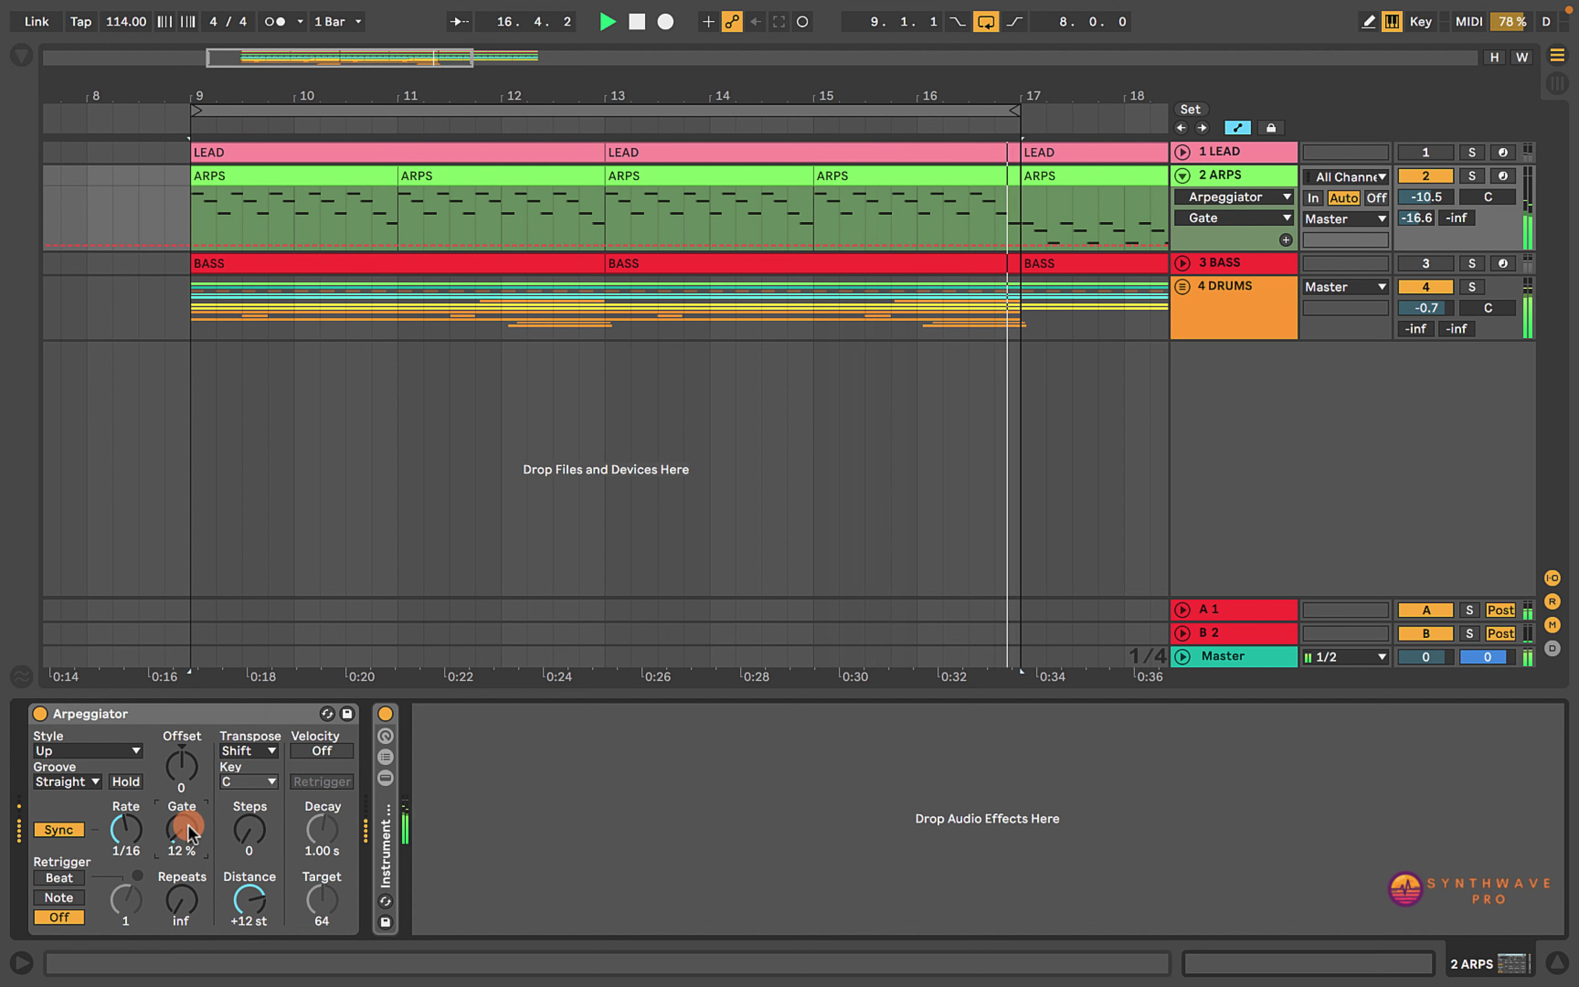
left_click(250, 827)
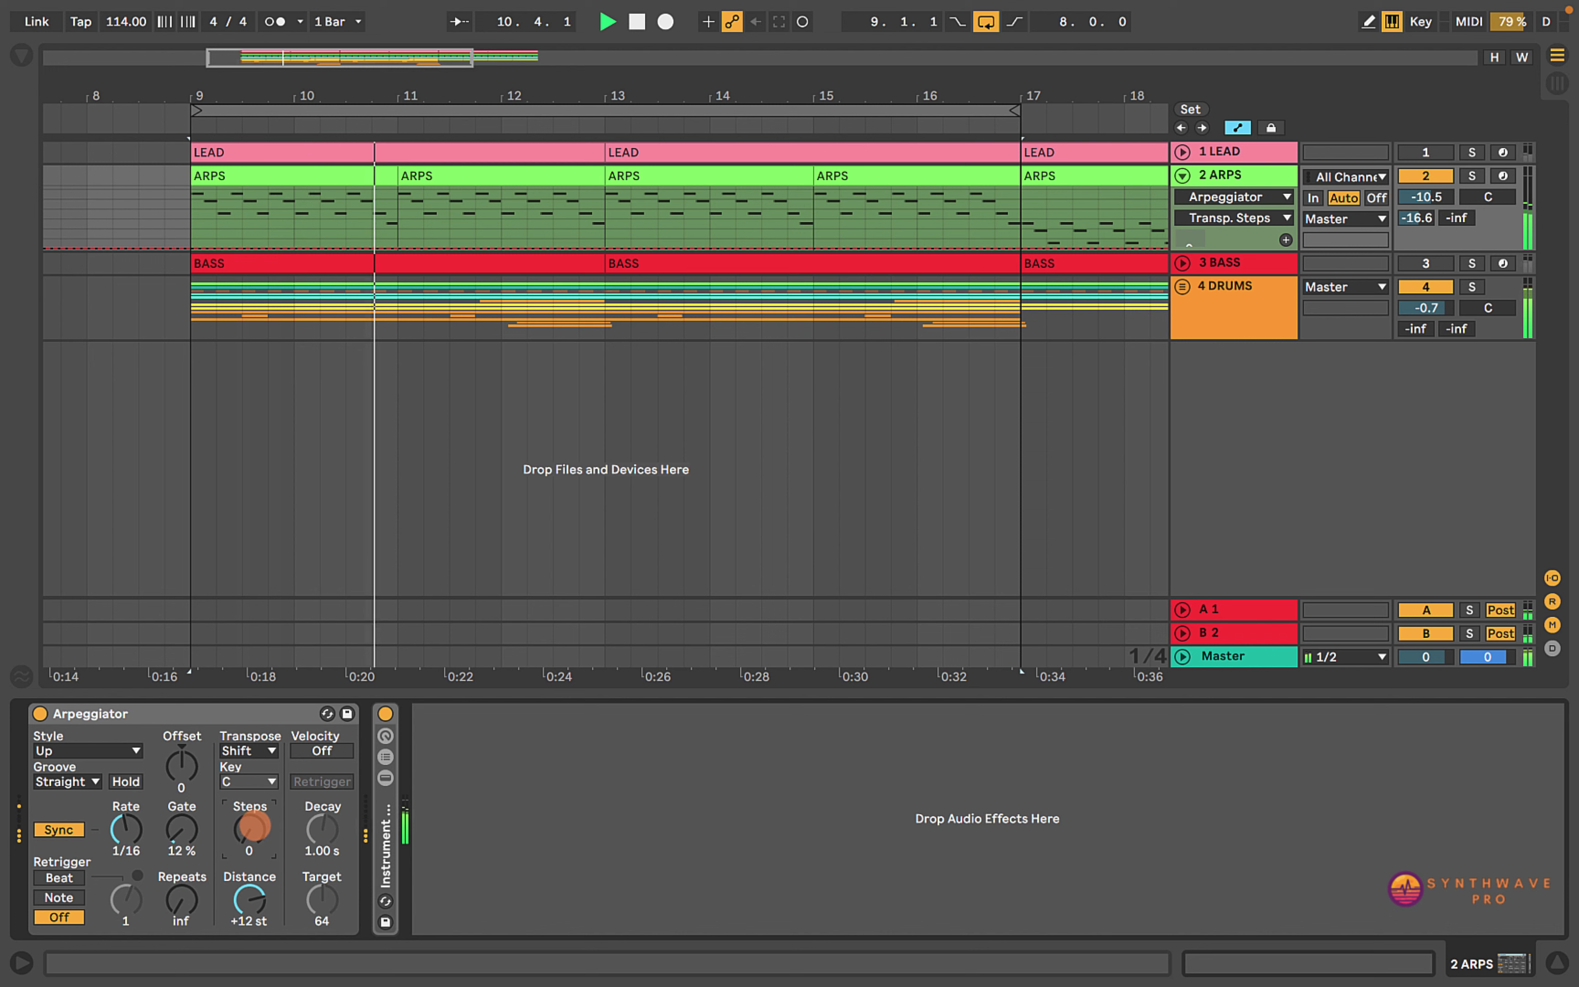
left_click_drag(251, 826, 253, 824)
- Switch the BASS track back on and stop playback
left_click(769, 552)
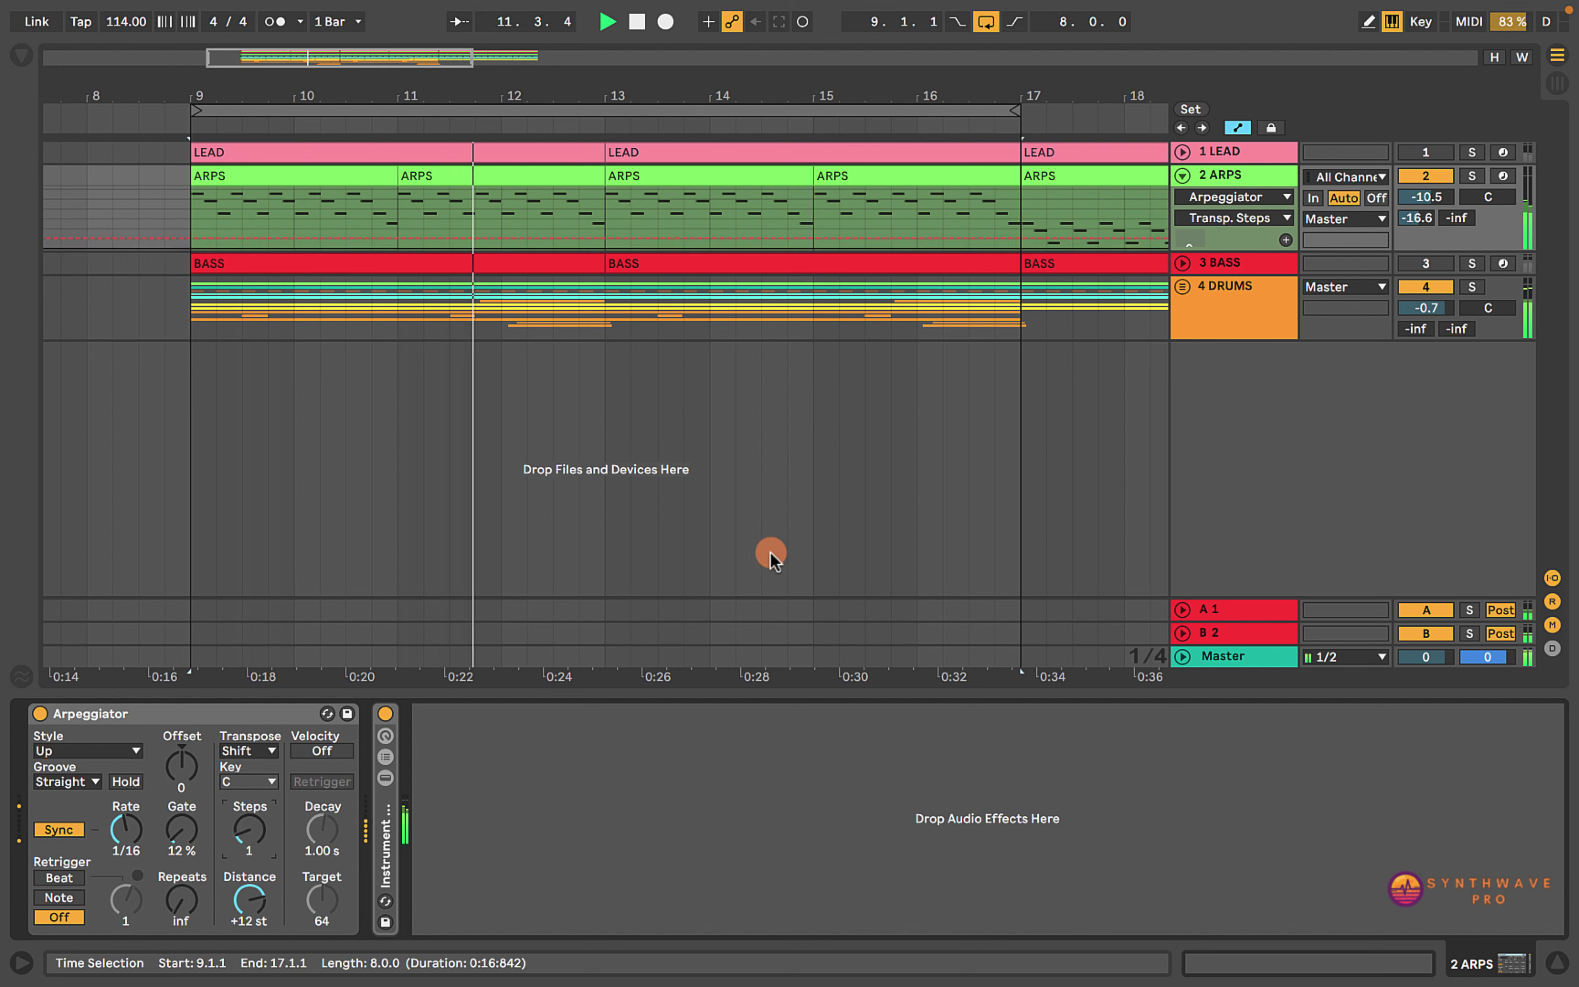
left_click(1413, 262)
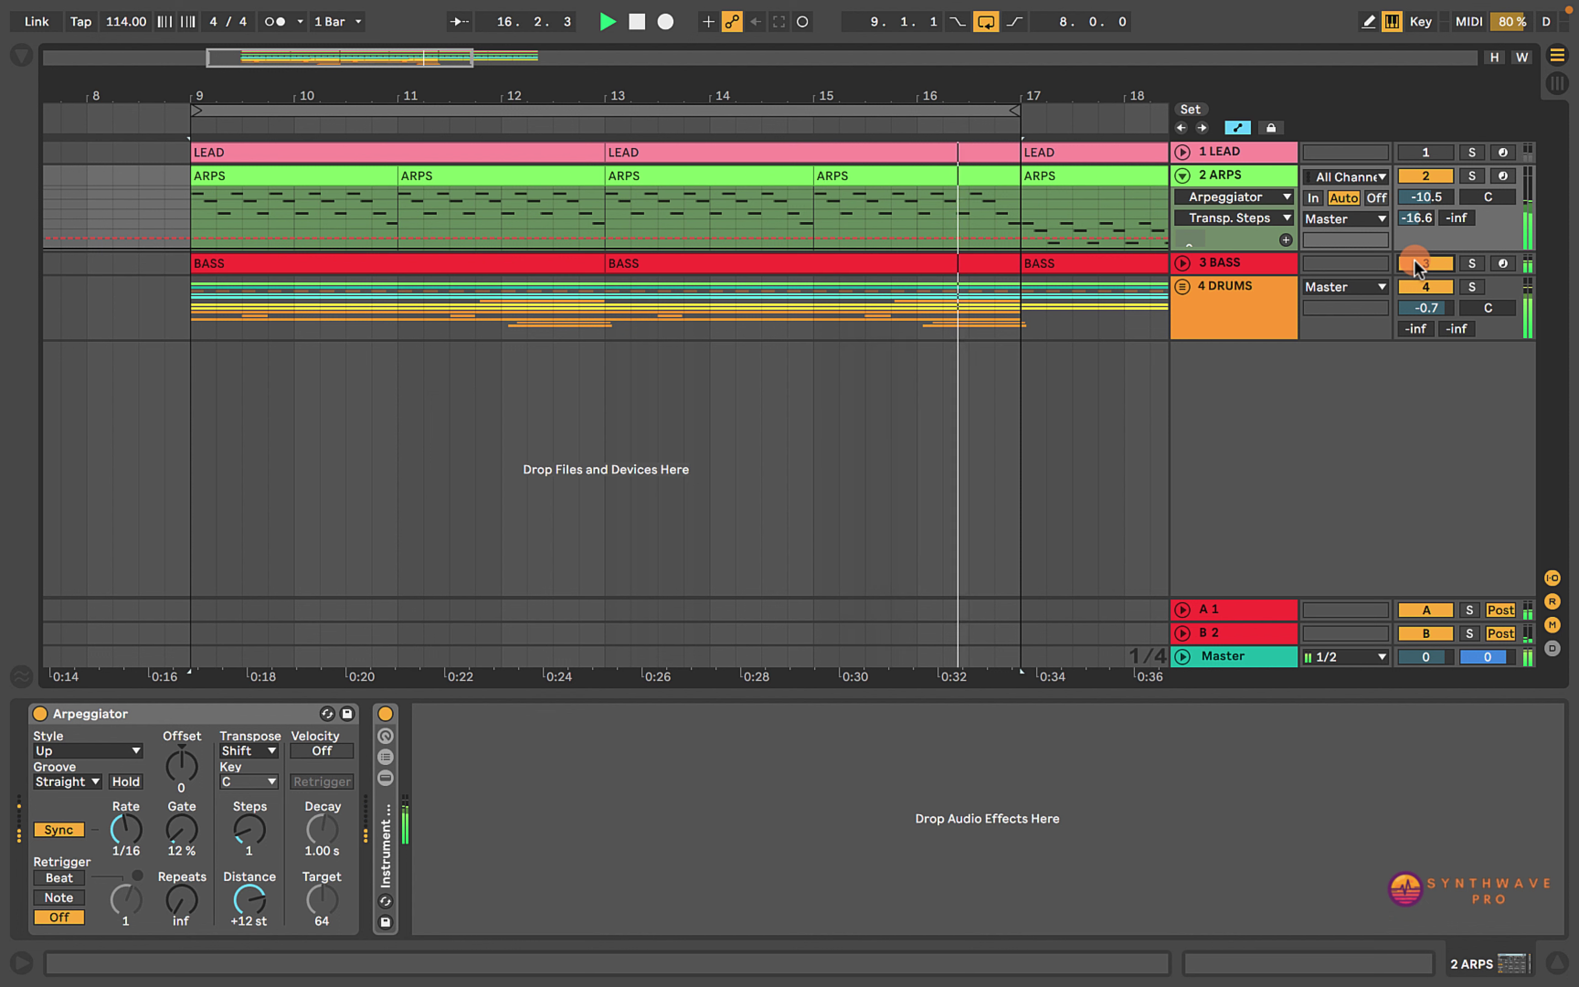
key("space")
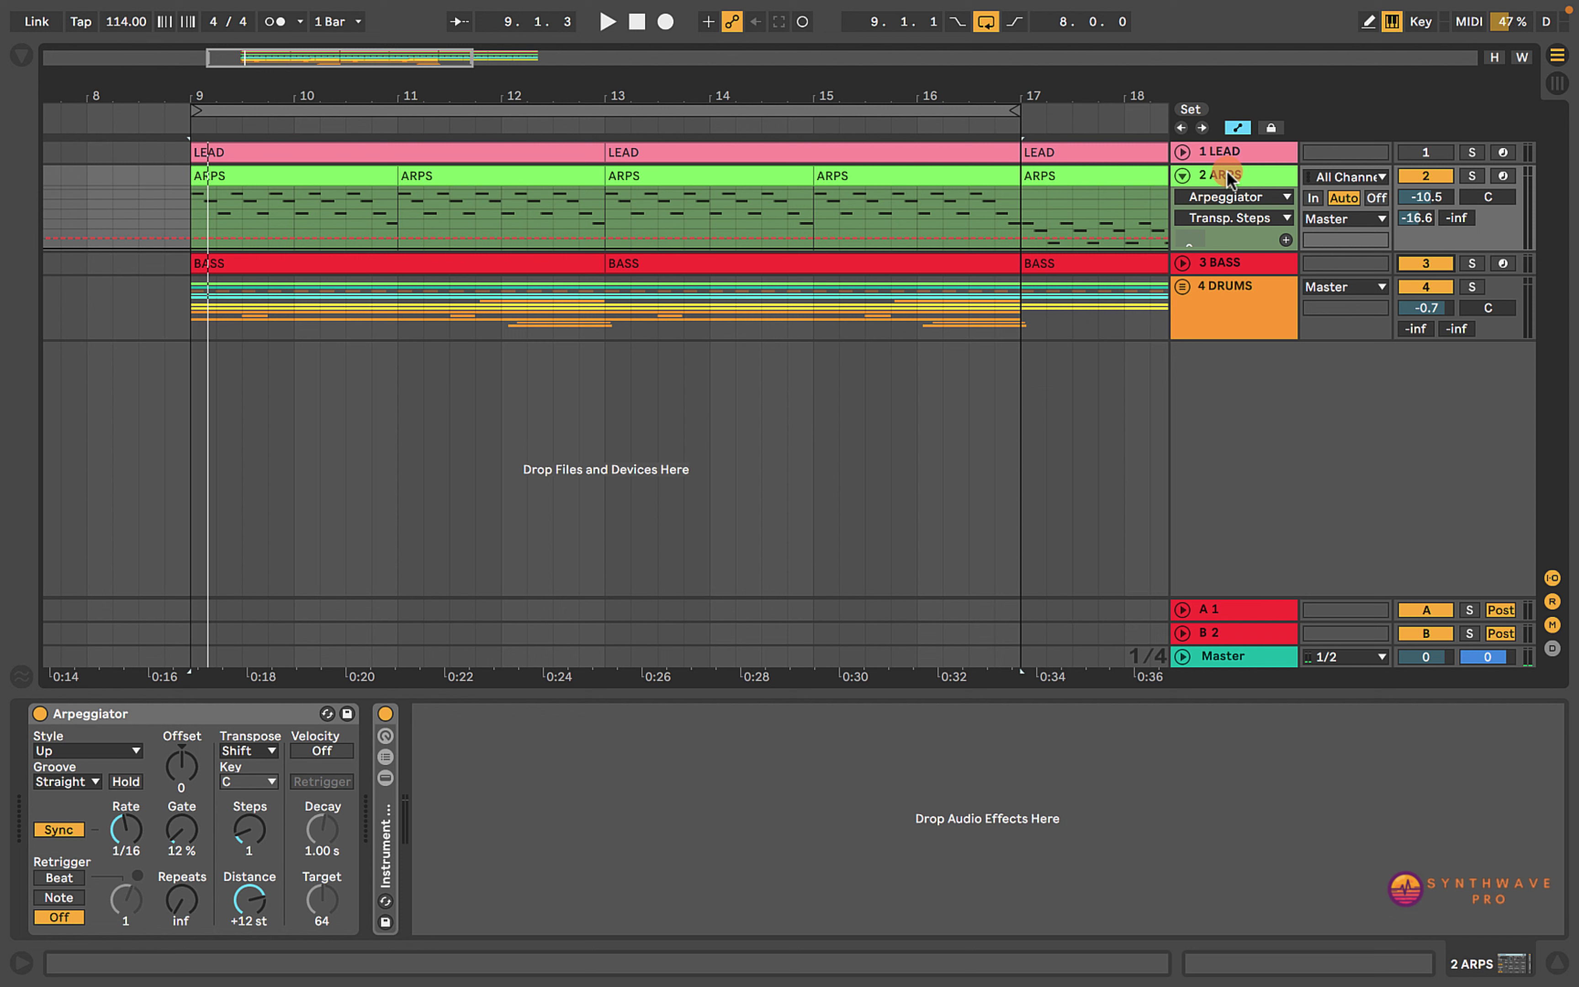
- Insert a new 3 MIDI track below 2 ARPS with Ctrl+Shift+T
left_click(1226, 177)
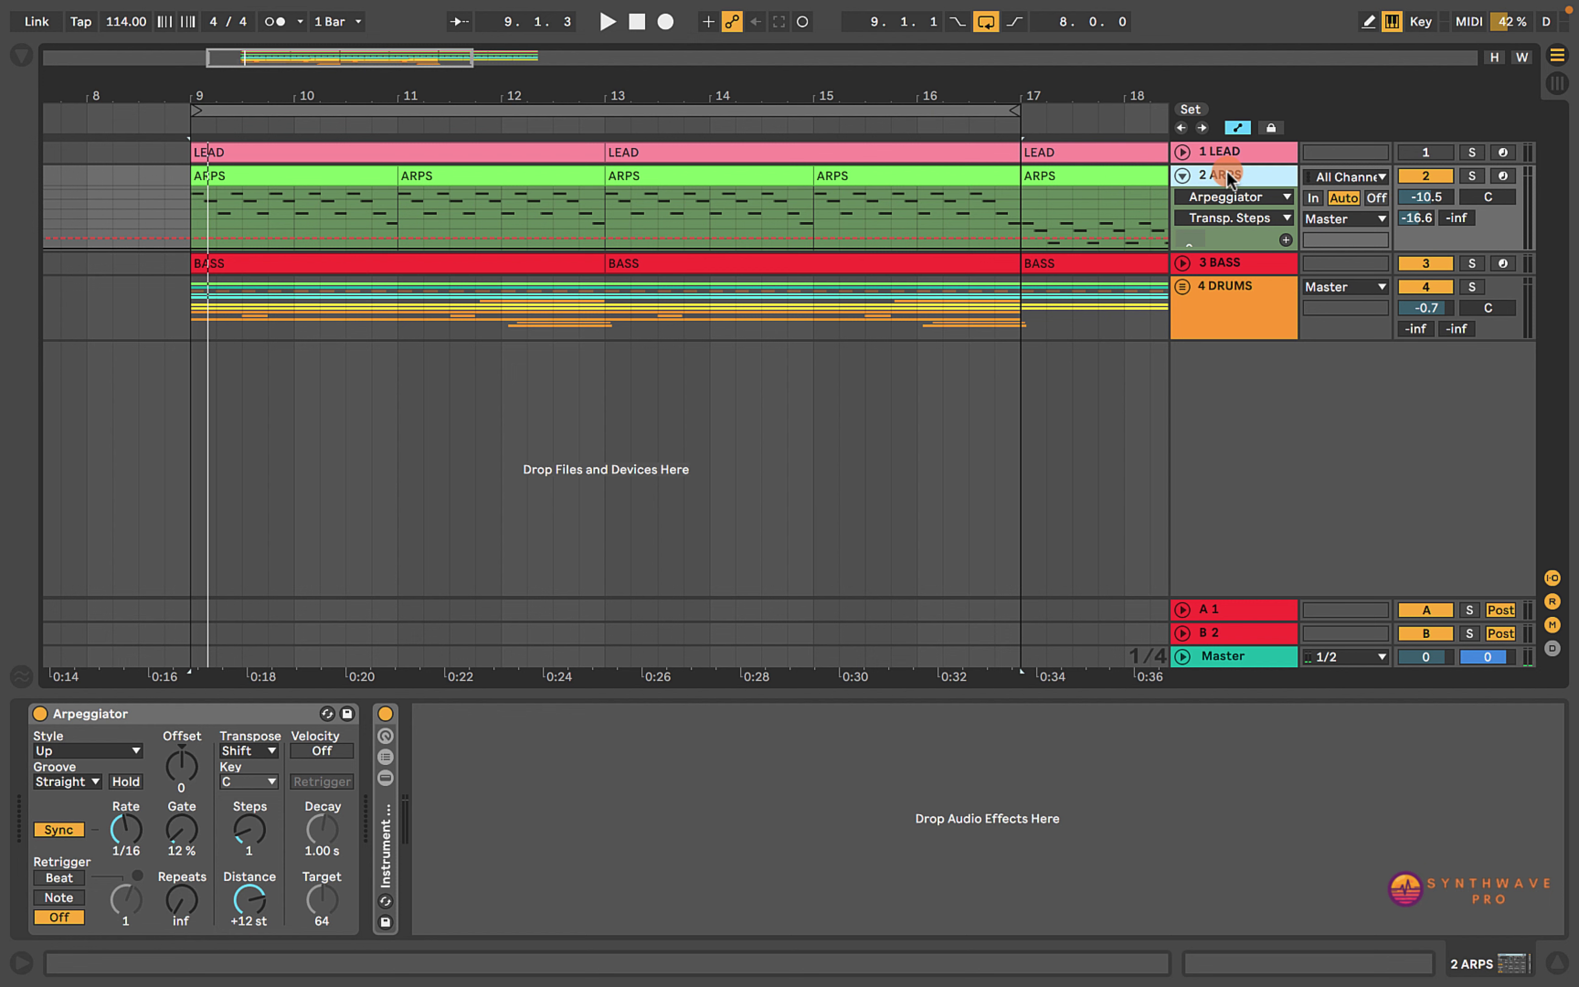
key("ctrl+shift+t")
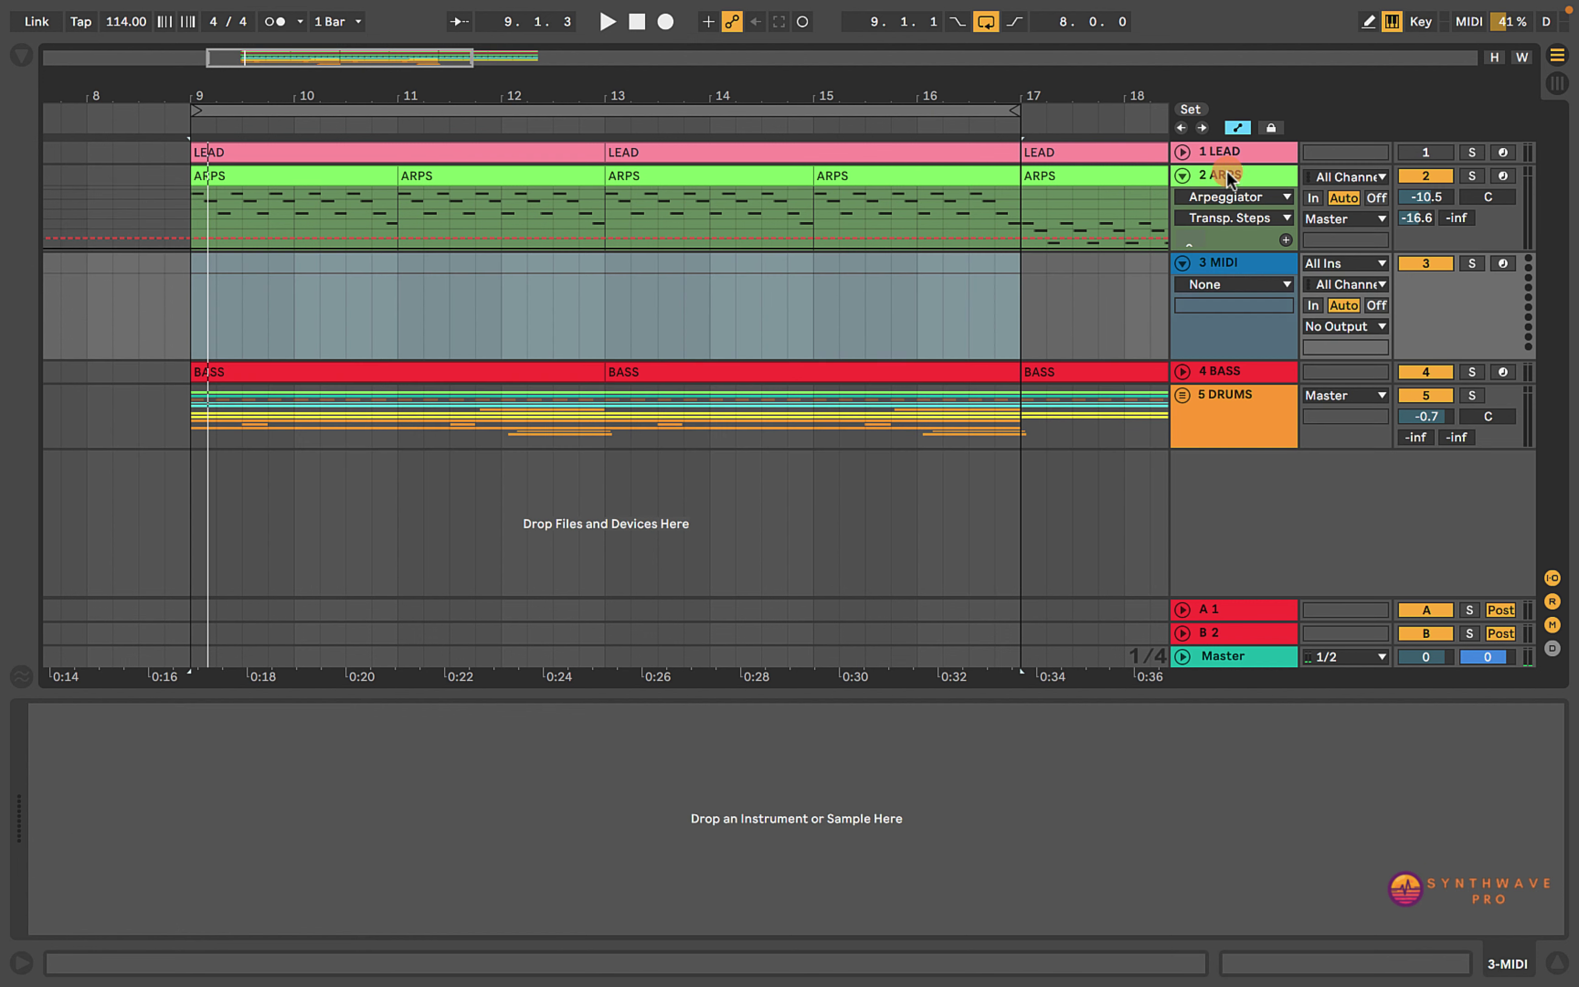
left_click(1227, 263)
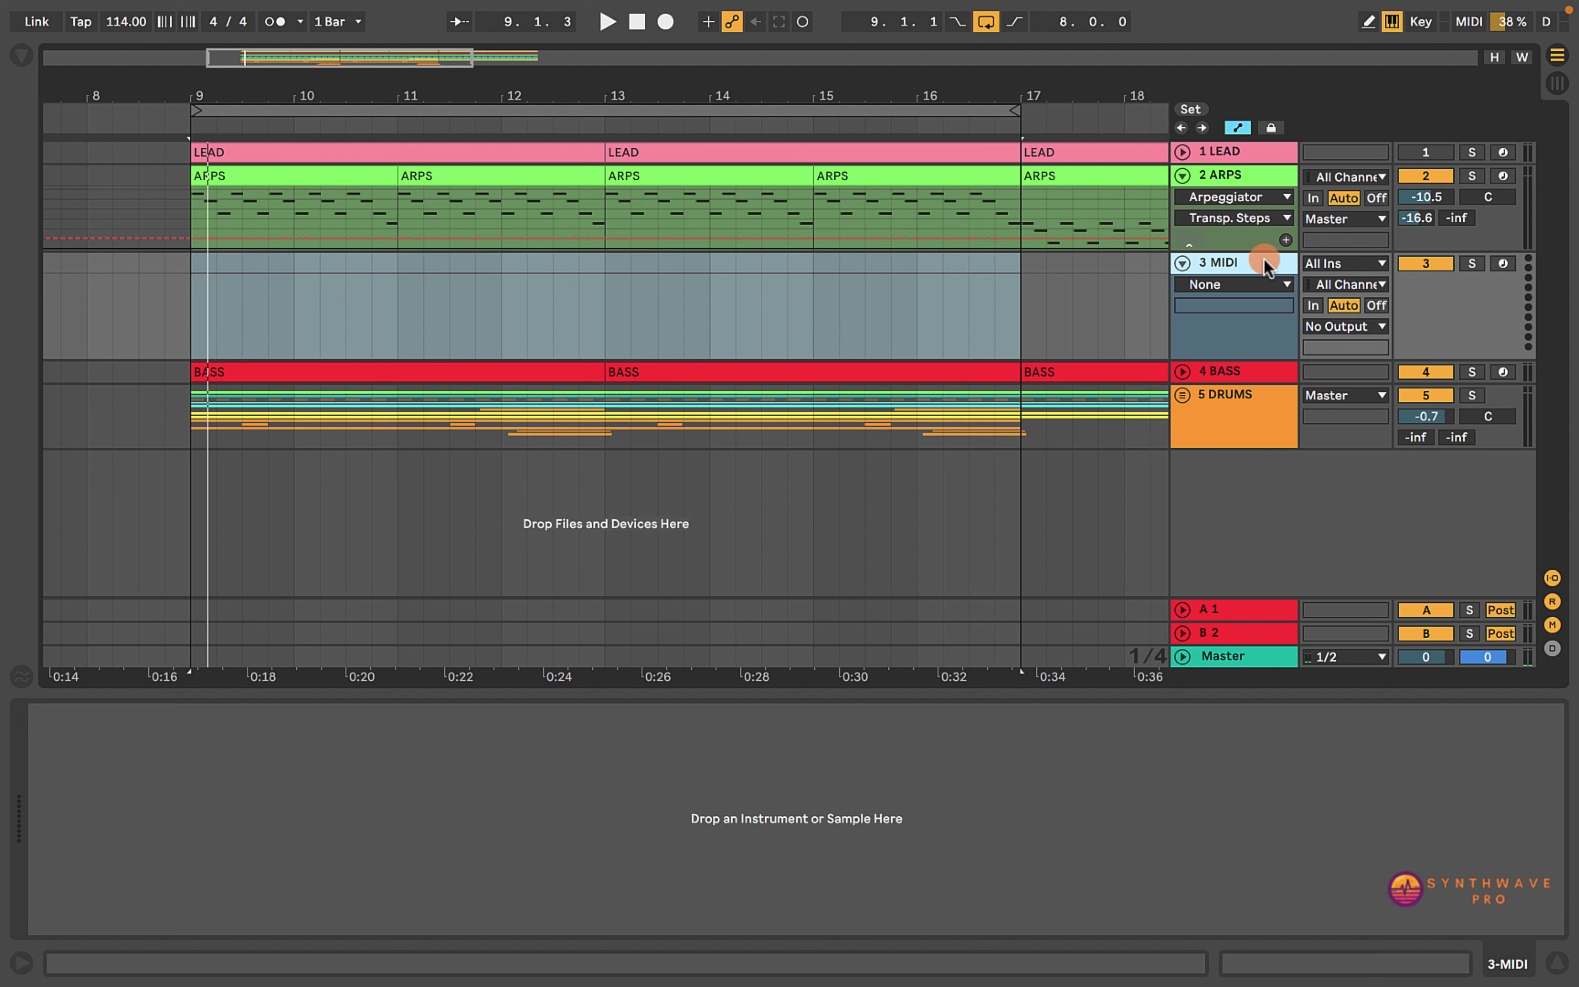
- Feed 3 MIDI from 2 ARPS Post FX, set monitoring to In, and select bars 9–17
left_click(1336, 264)
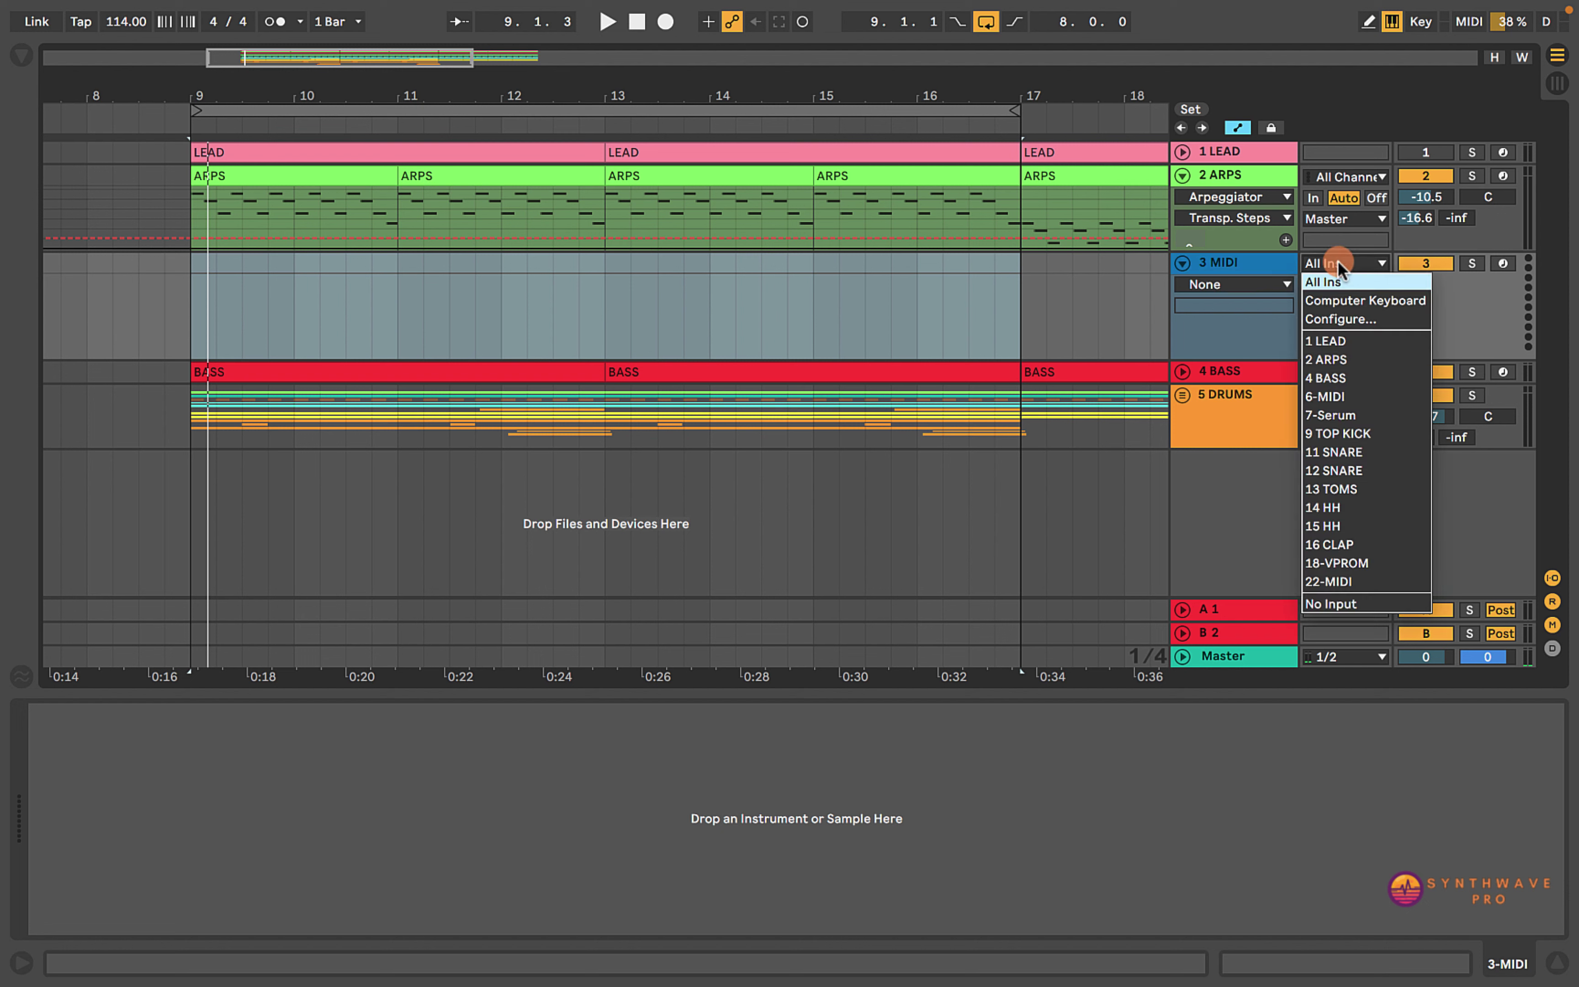
left_click(1341, 359)
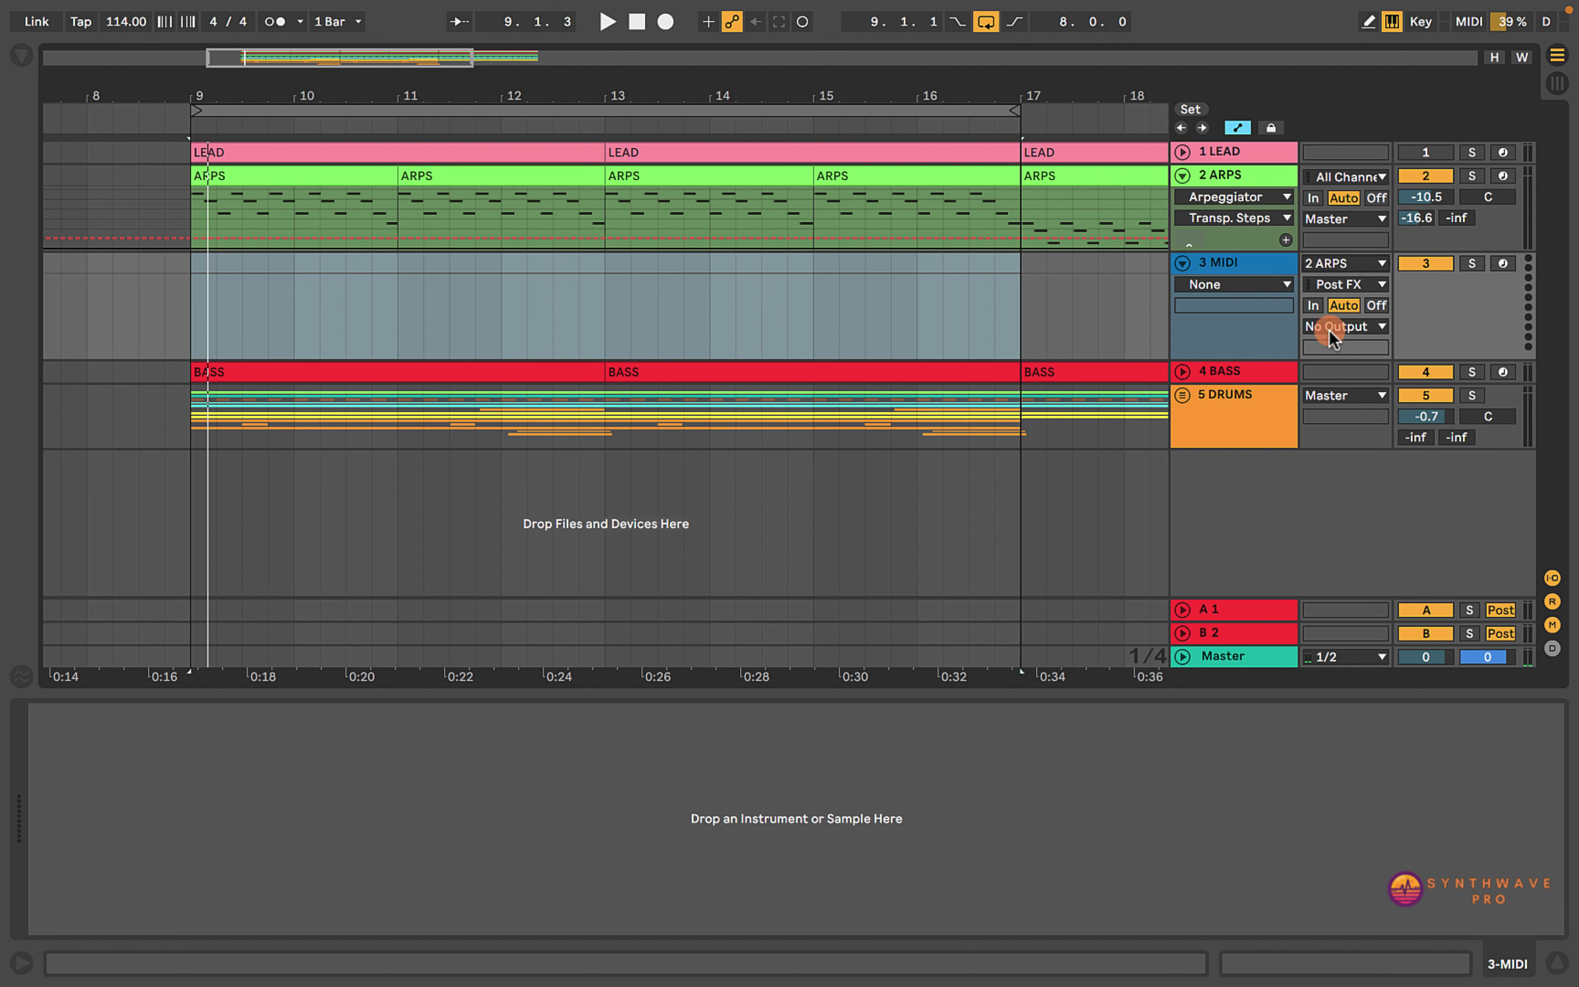
left_click(1312, 305)
left_click(191, 266)
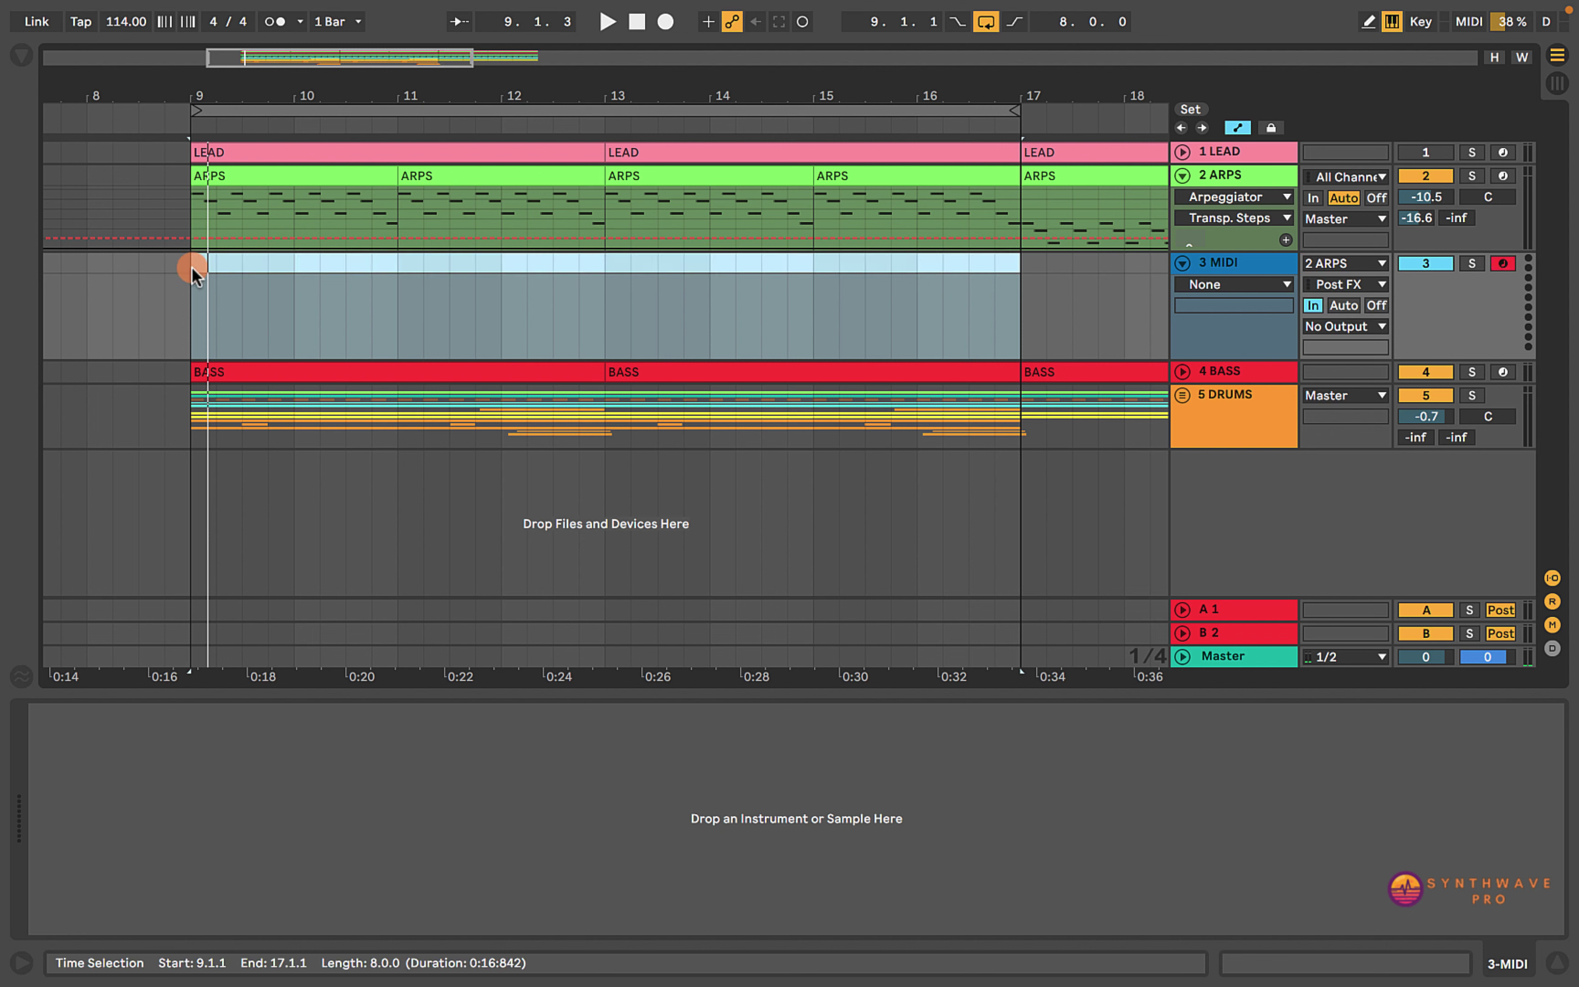
left_click(666, 22)
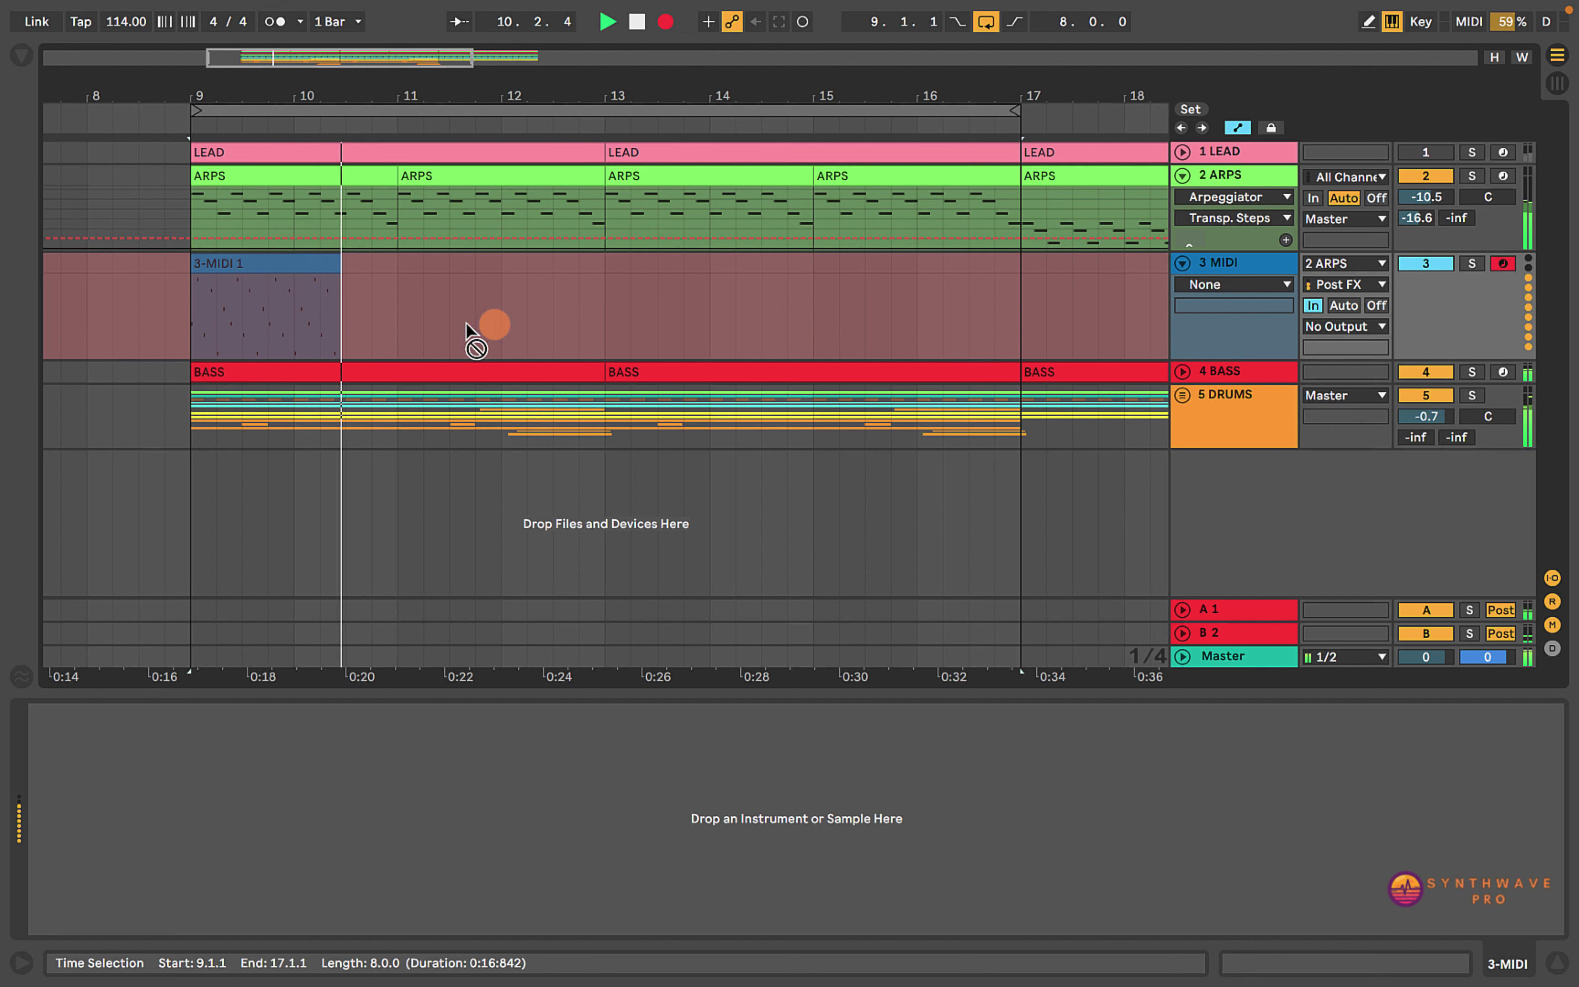
- While recording, switch the ARPS Arpeggiator off and back on, then stop the transport
left_click(1271, 170)
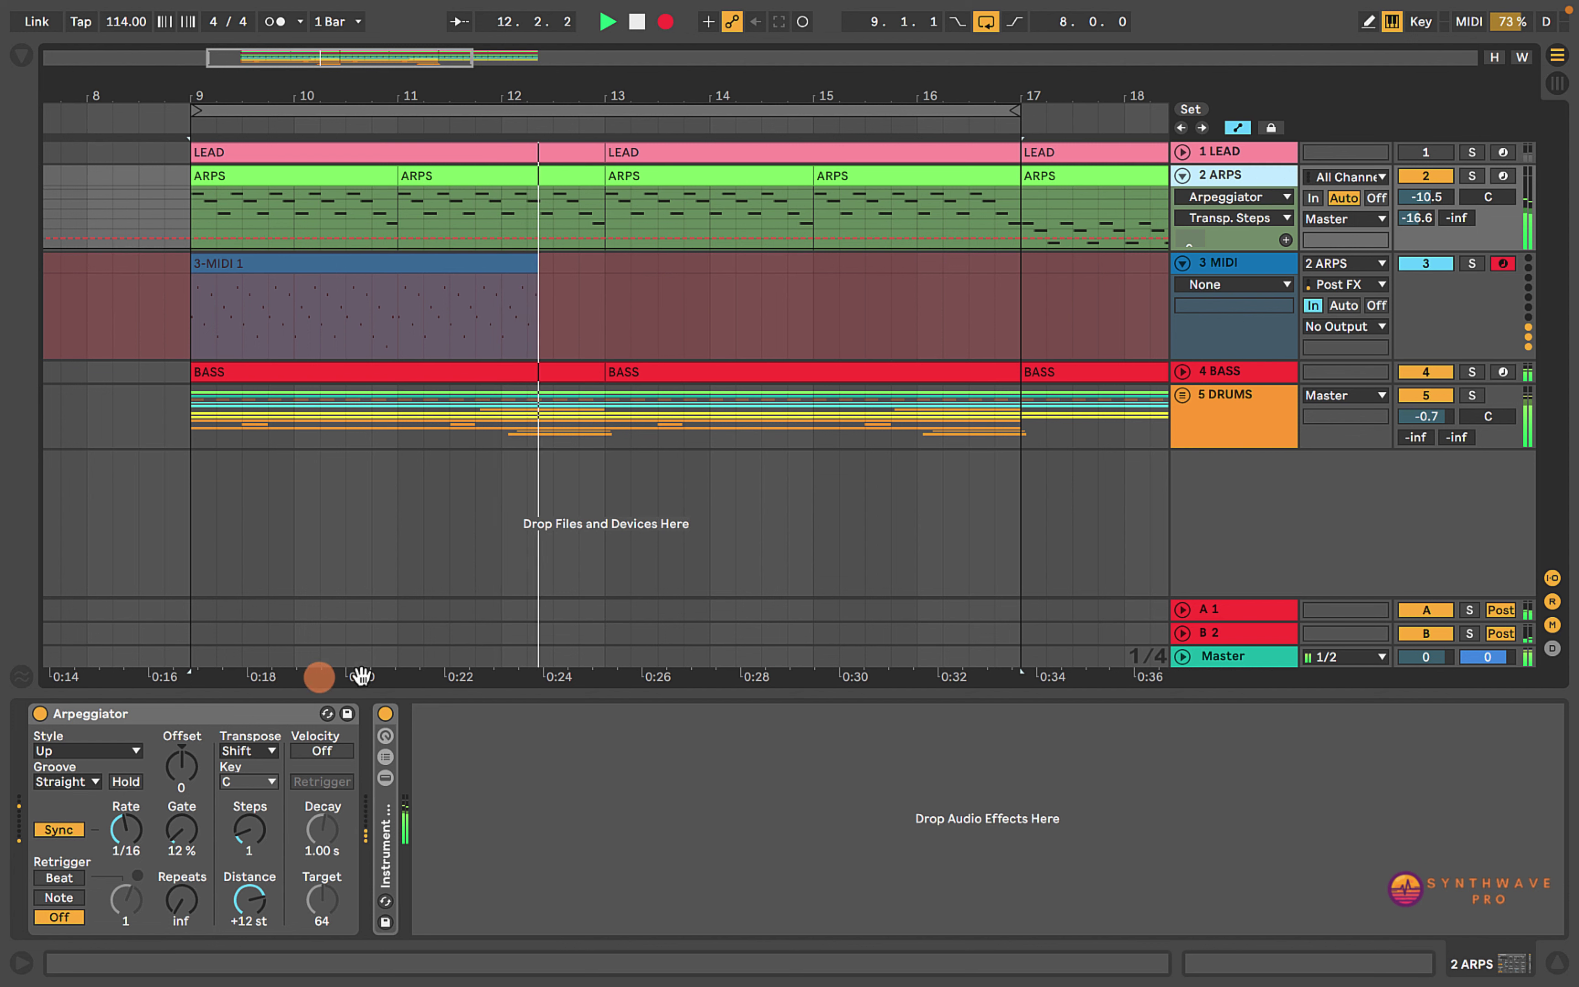
left_click(38, 713)
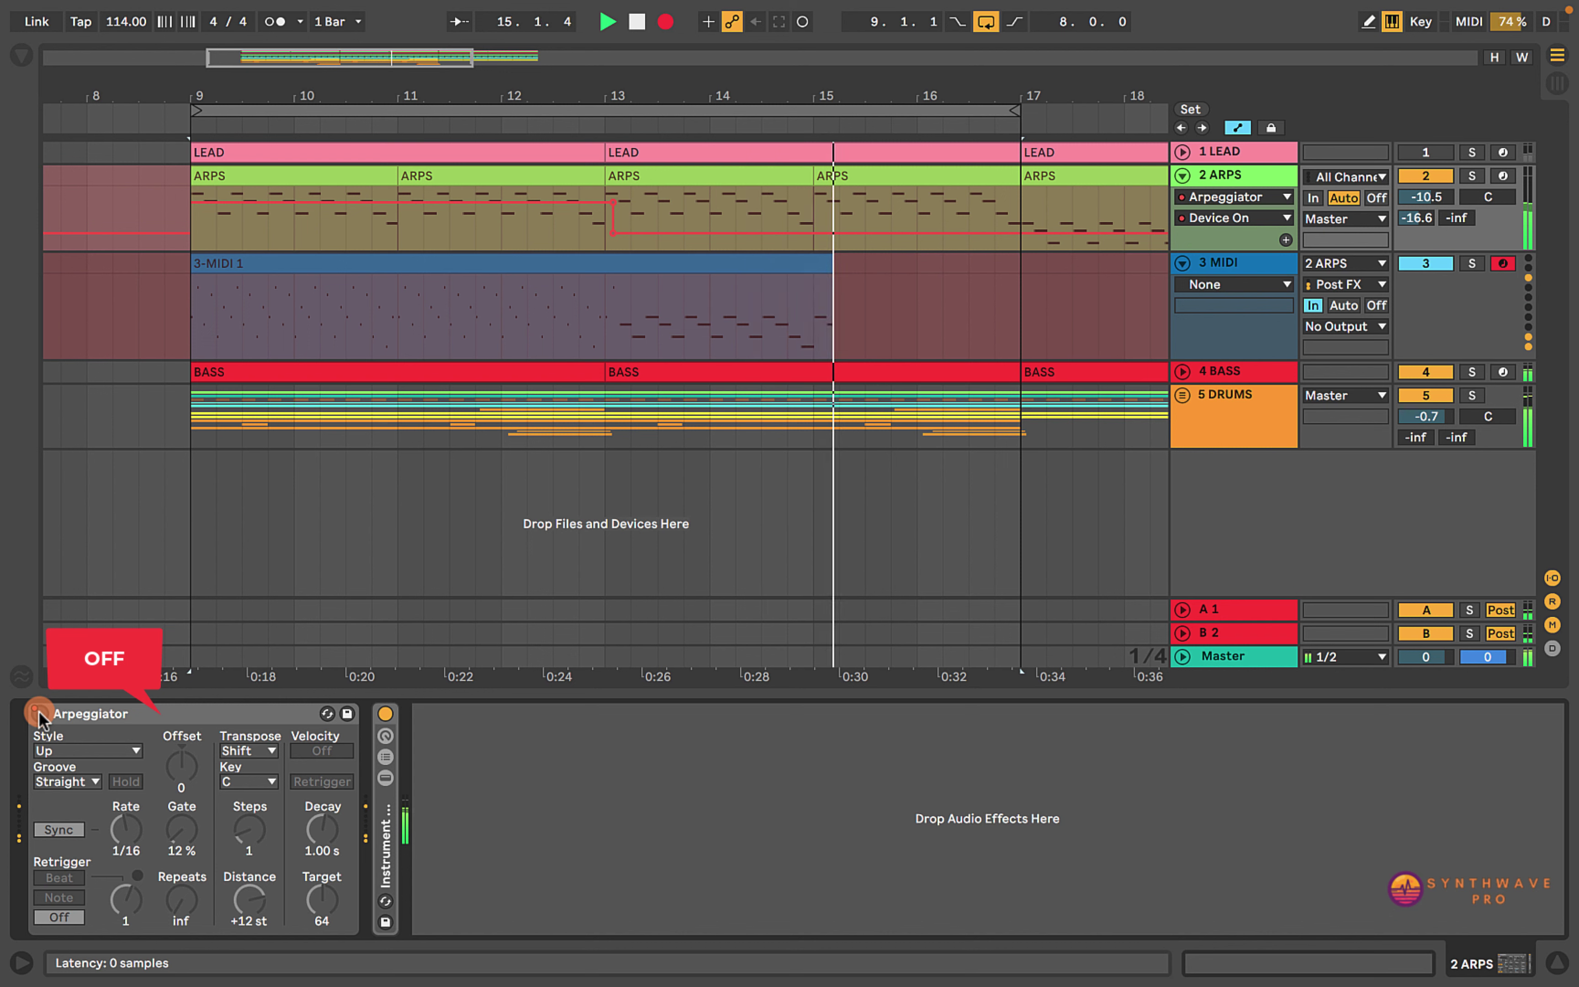
left_click(38, 713)
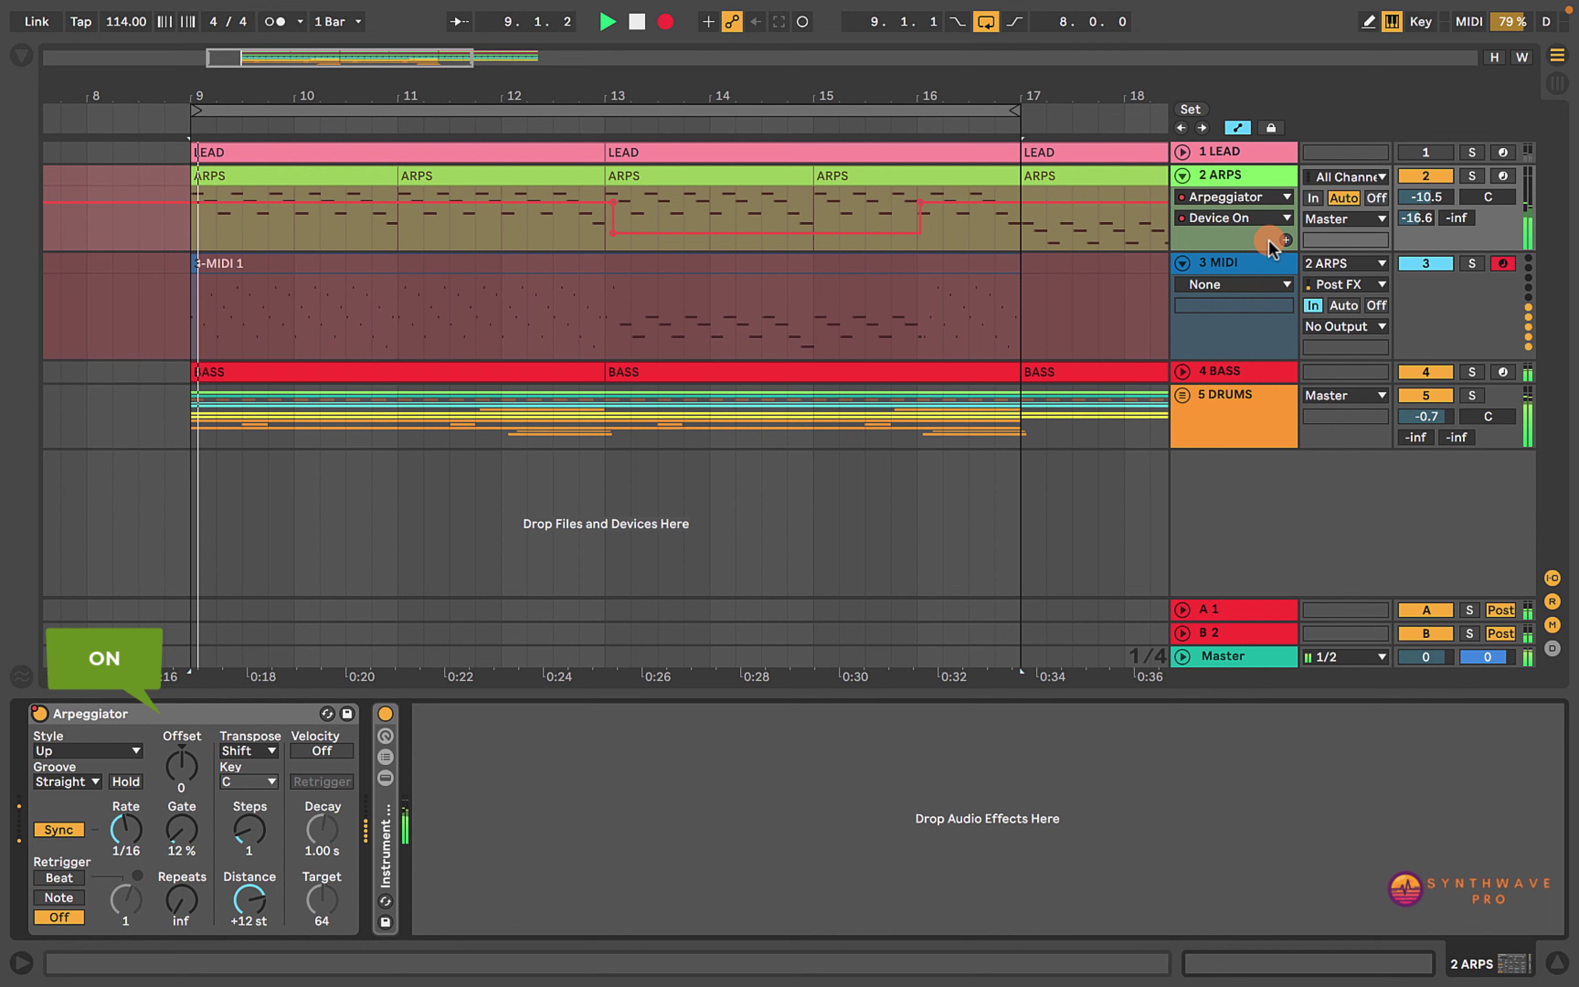
key("space")
left_click(1221, 264)
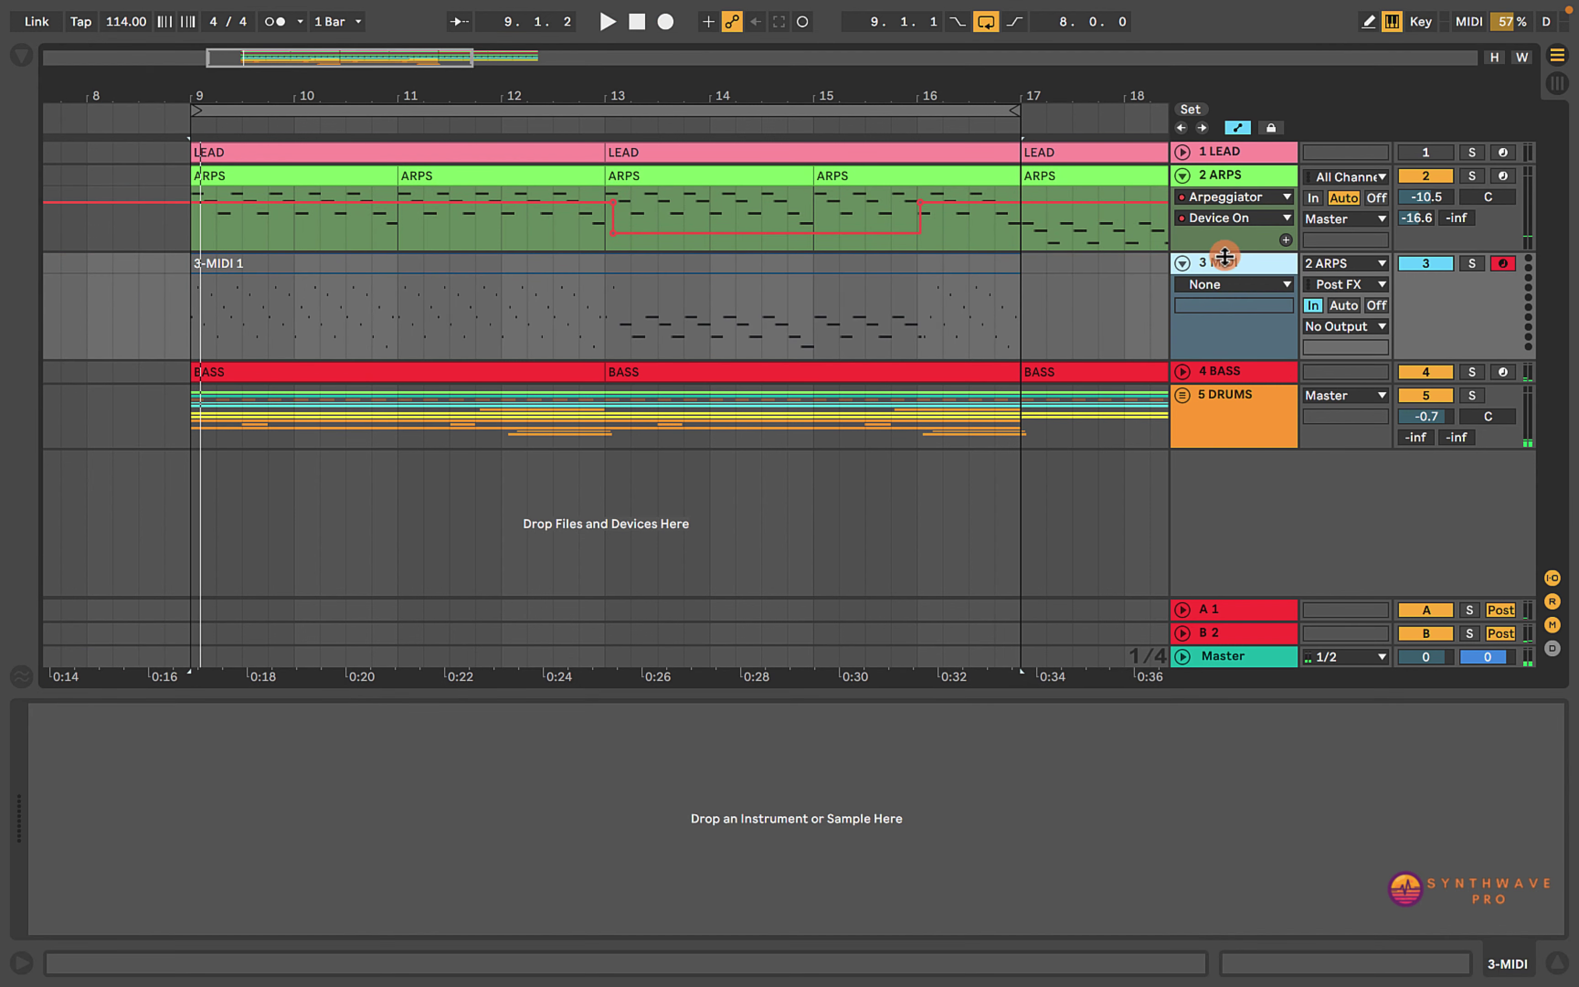
- Set 3 MIDI monitoring to Auto and open 3-MIDI 1 zoomed in the piano roll
left_click(1342, 305)
left_click(985, 268)
double_click(876, 259)
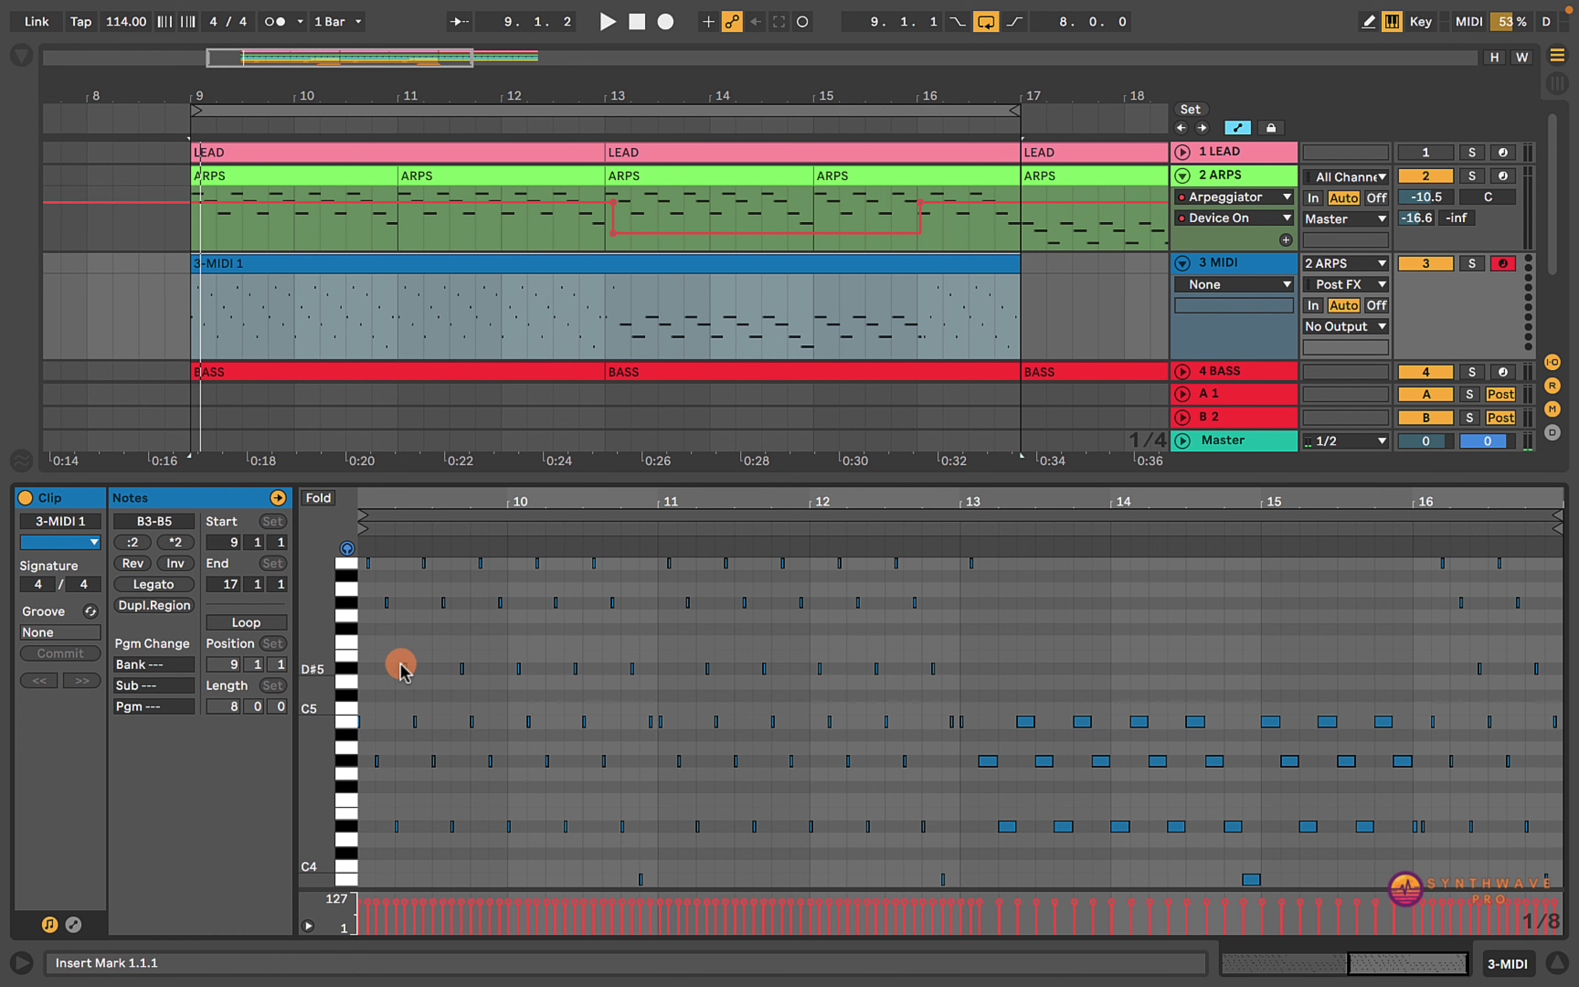
left_click_drag(333, 666, 324, 665)
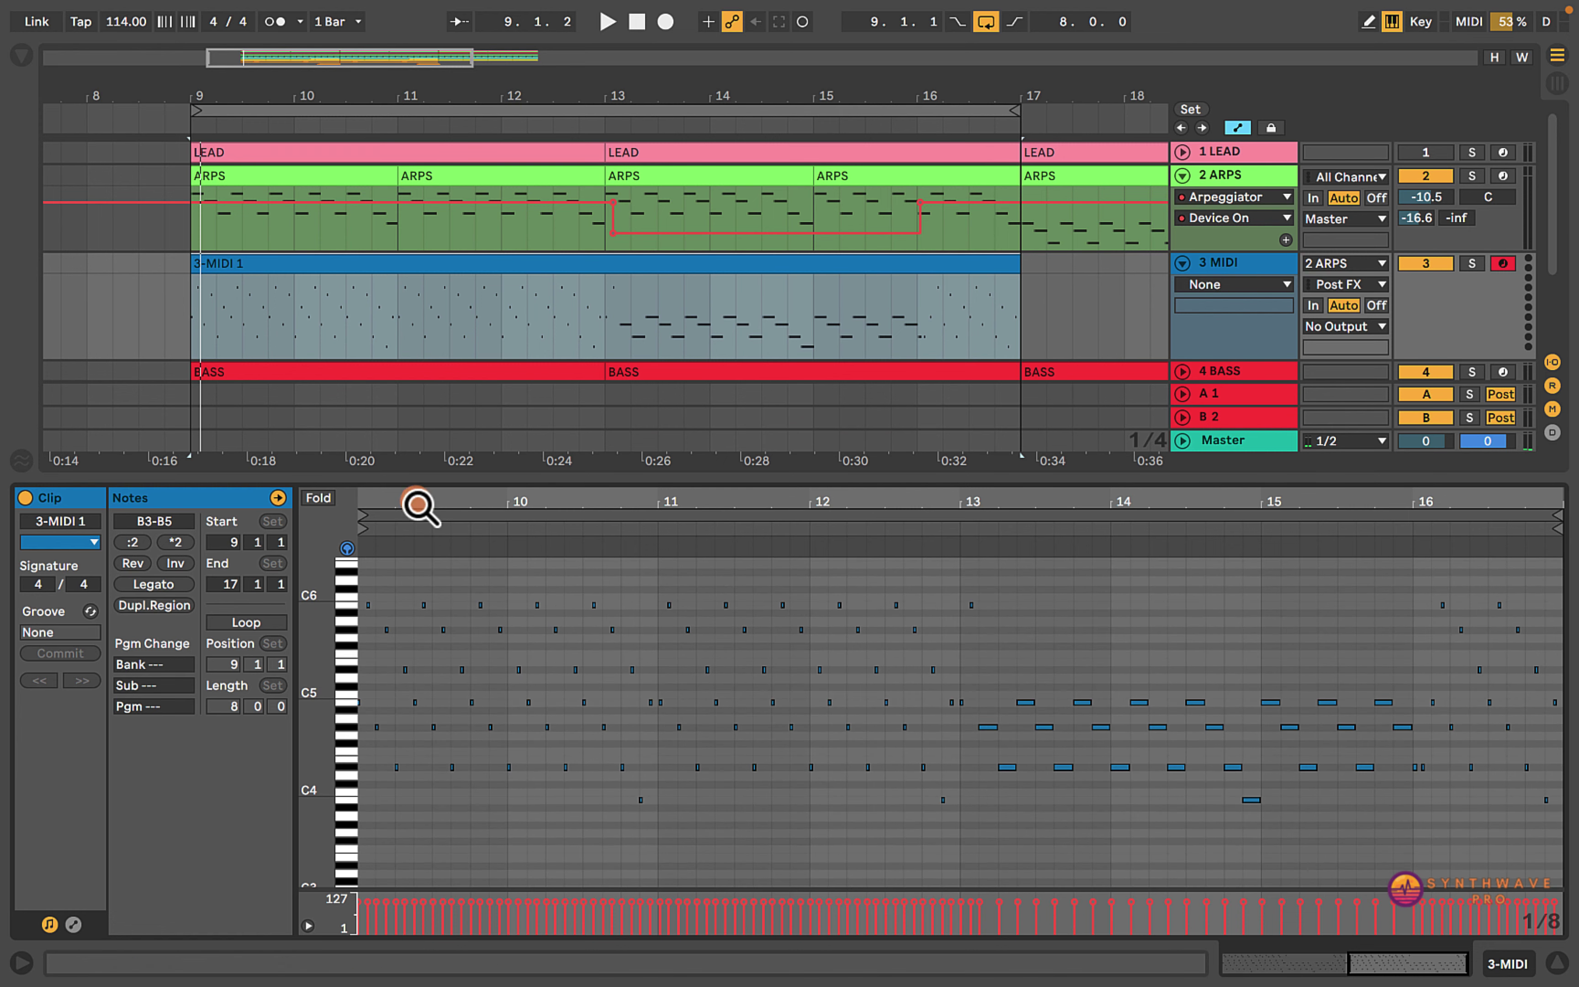
left_click_drag(415, 502, 417, 494)
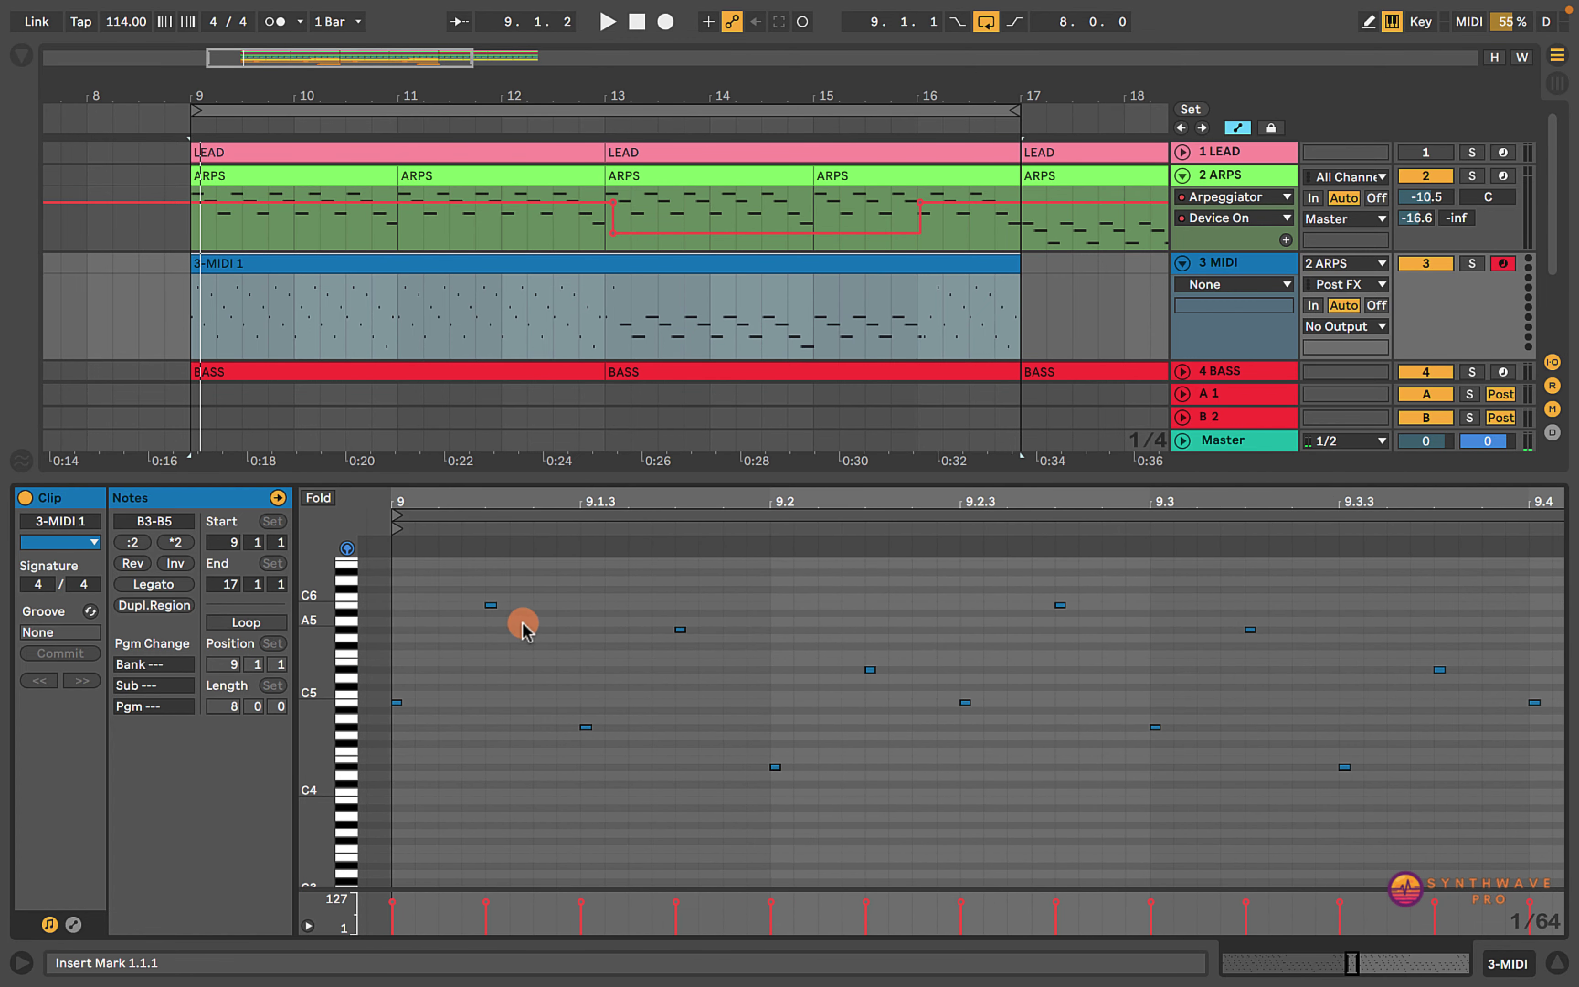
- Inspect individual recorded notes, including the short B4 and the G#5
left_click(489, 606)
left_click(631, 642)
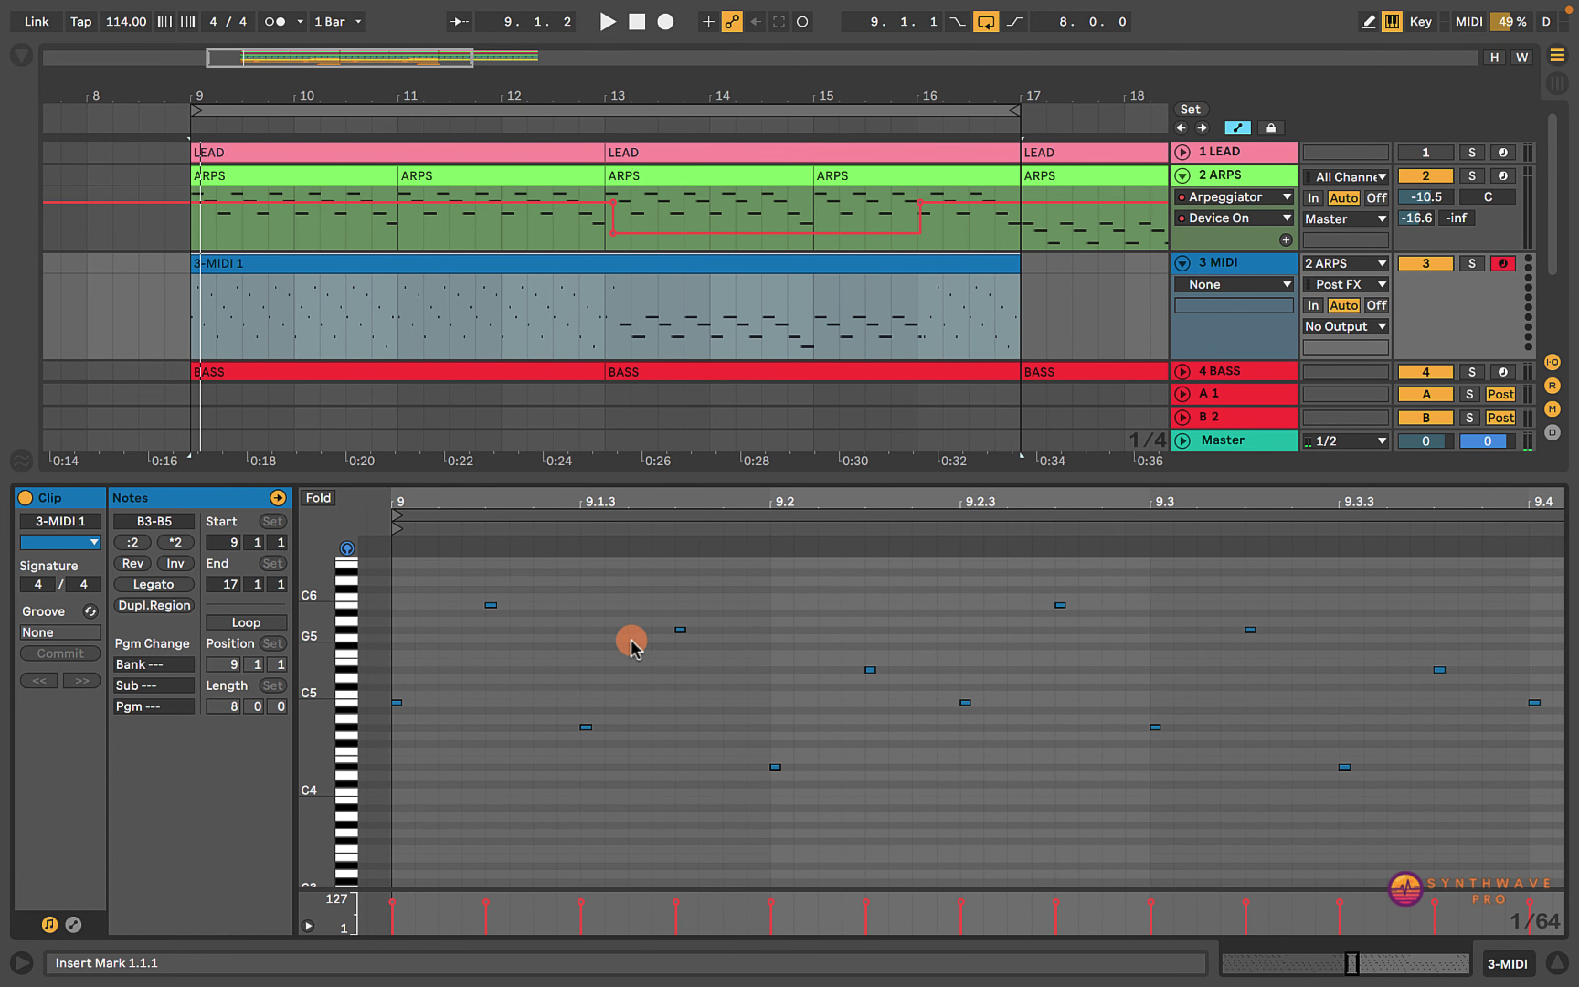
left_click(398, 702)
left_click(490, 570)
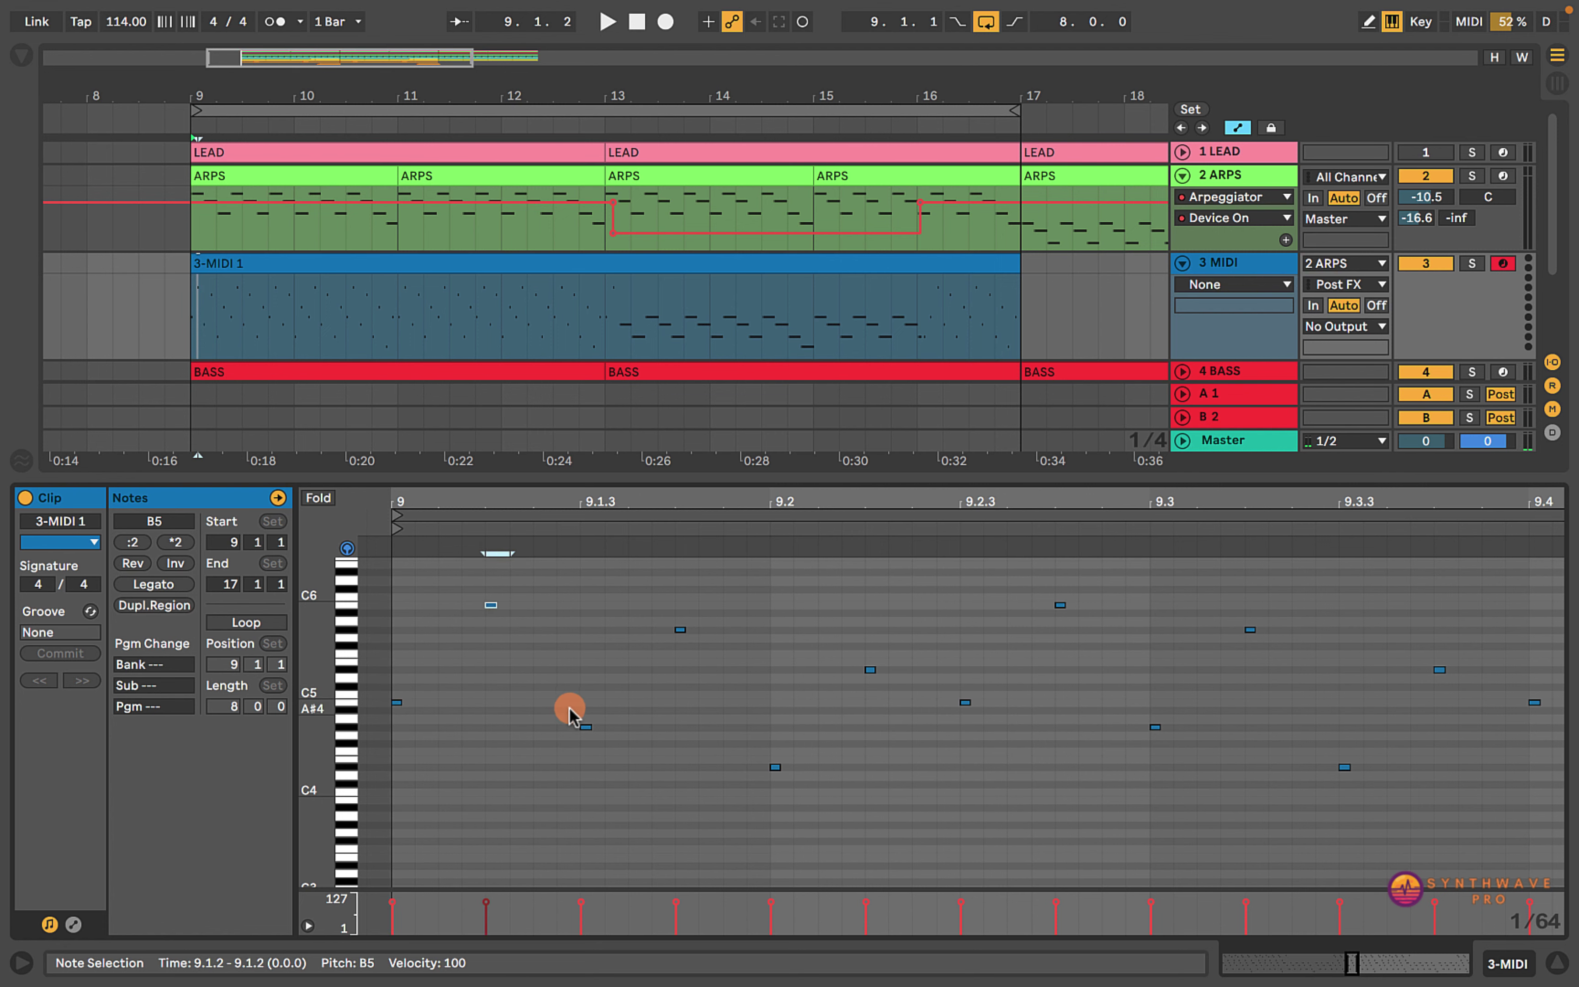
left_click_drag(652, 617, 726, 689)
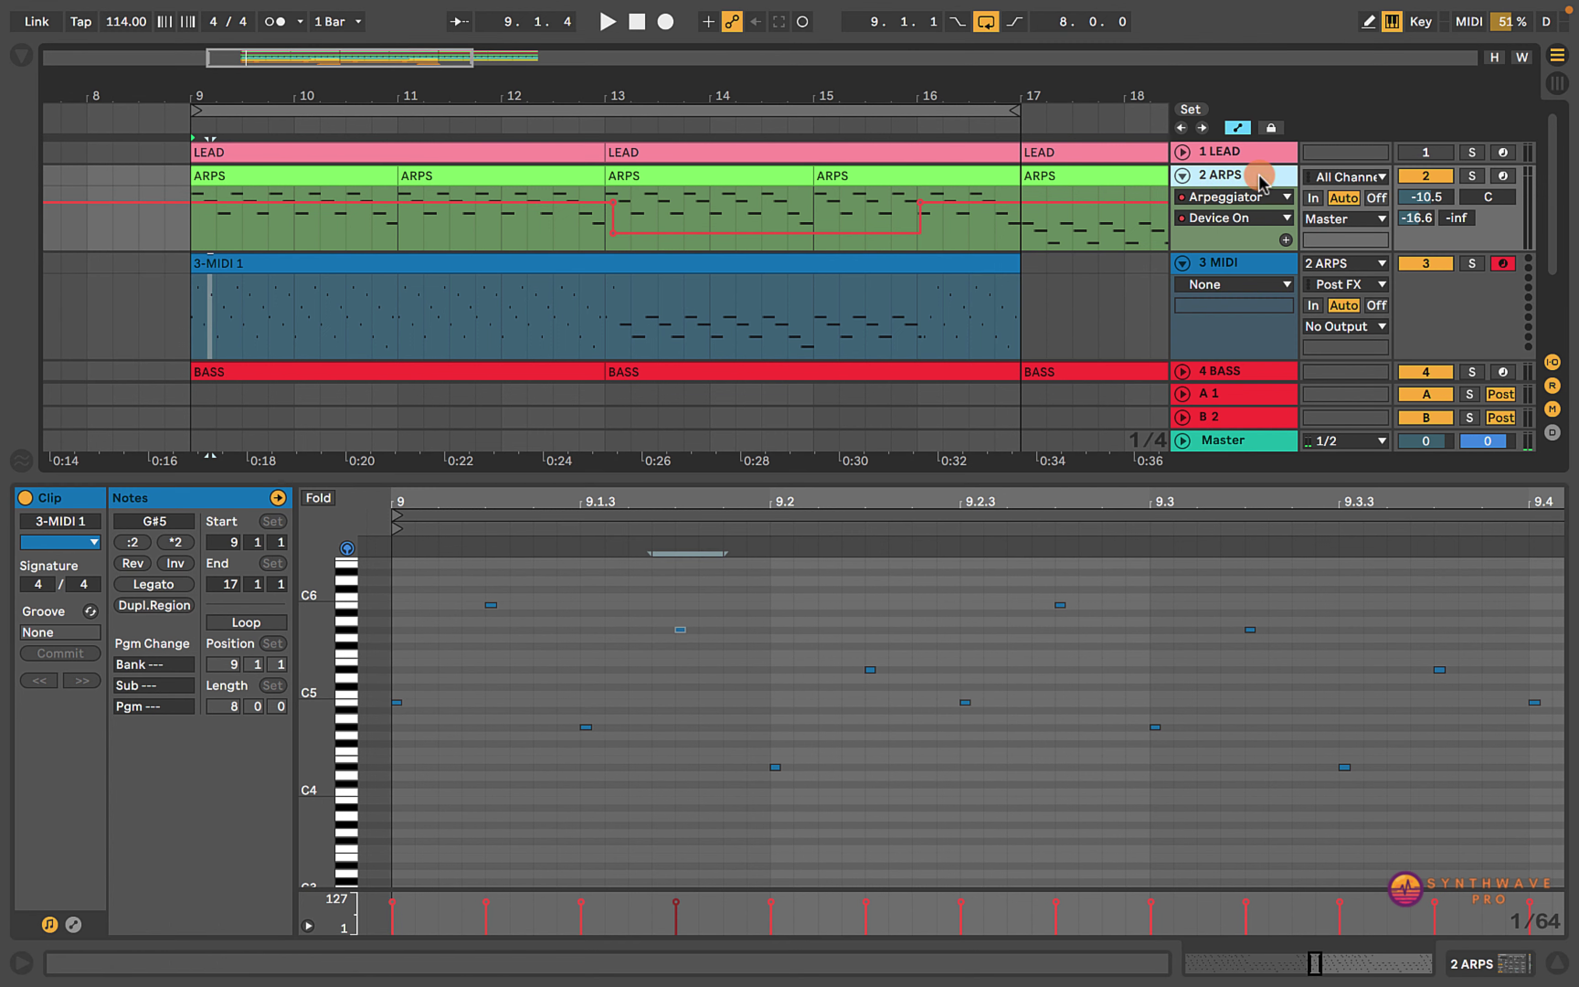
- Reopen 3-MIDI 1 to select the G#5 note at 9.1.3, then return to the Arpeggiator
left_click(1200, 177)
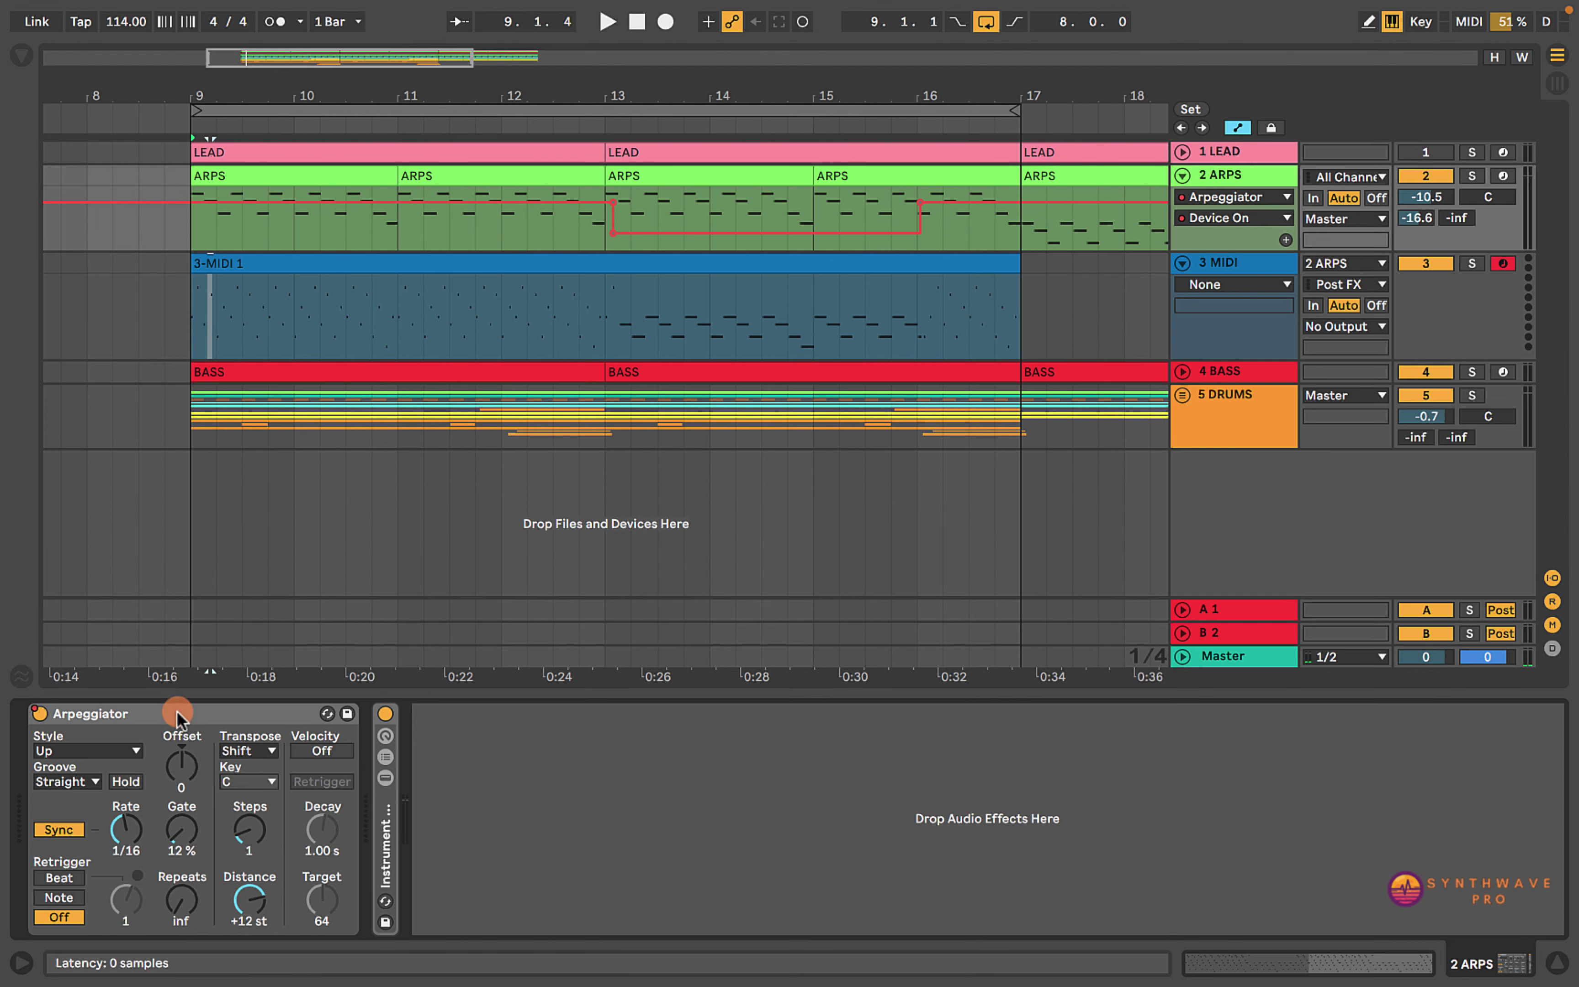
left_click(1230, 260)
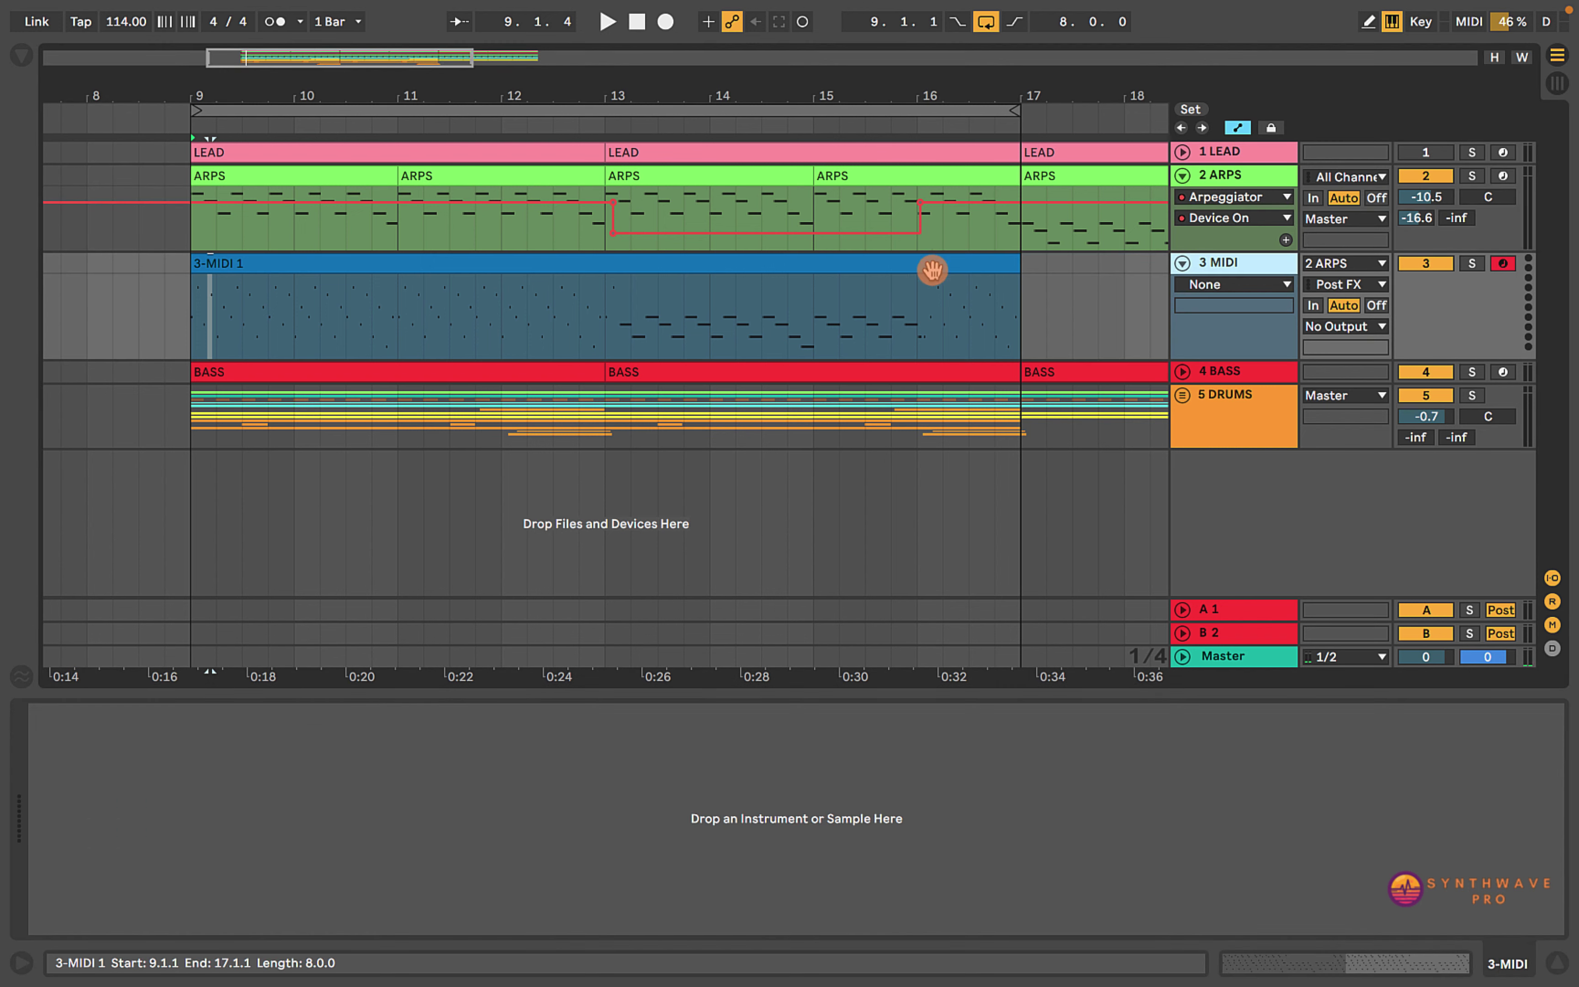
double_click(809, 269)
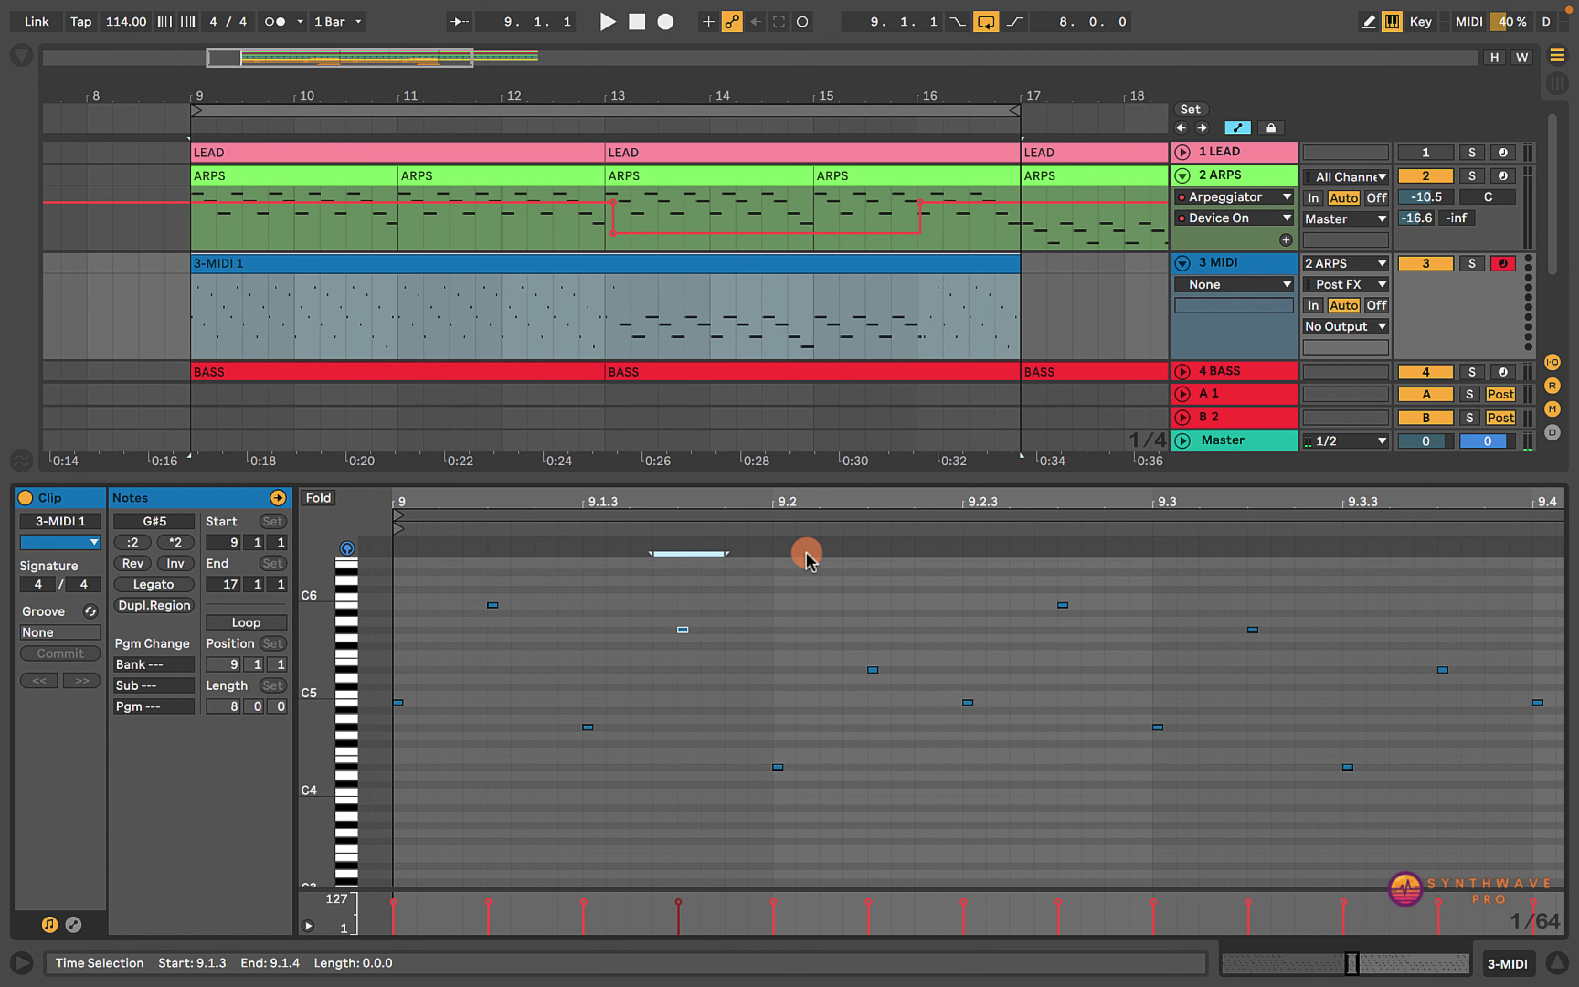
left_click(1233, 267)
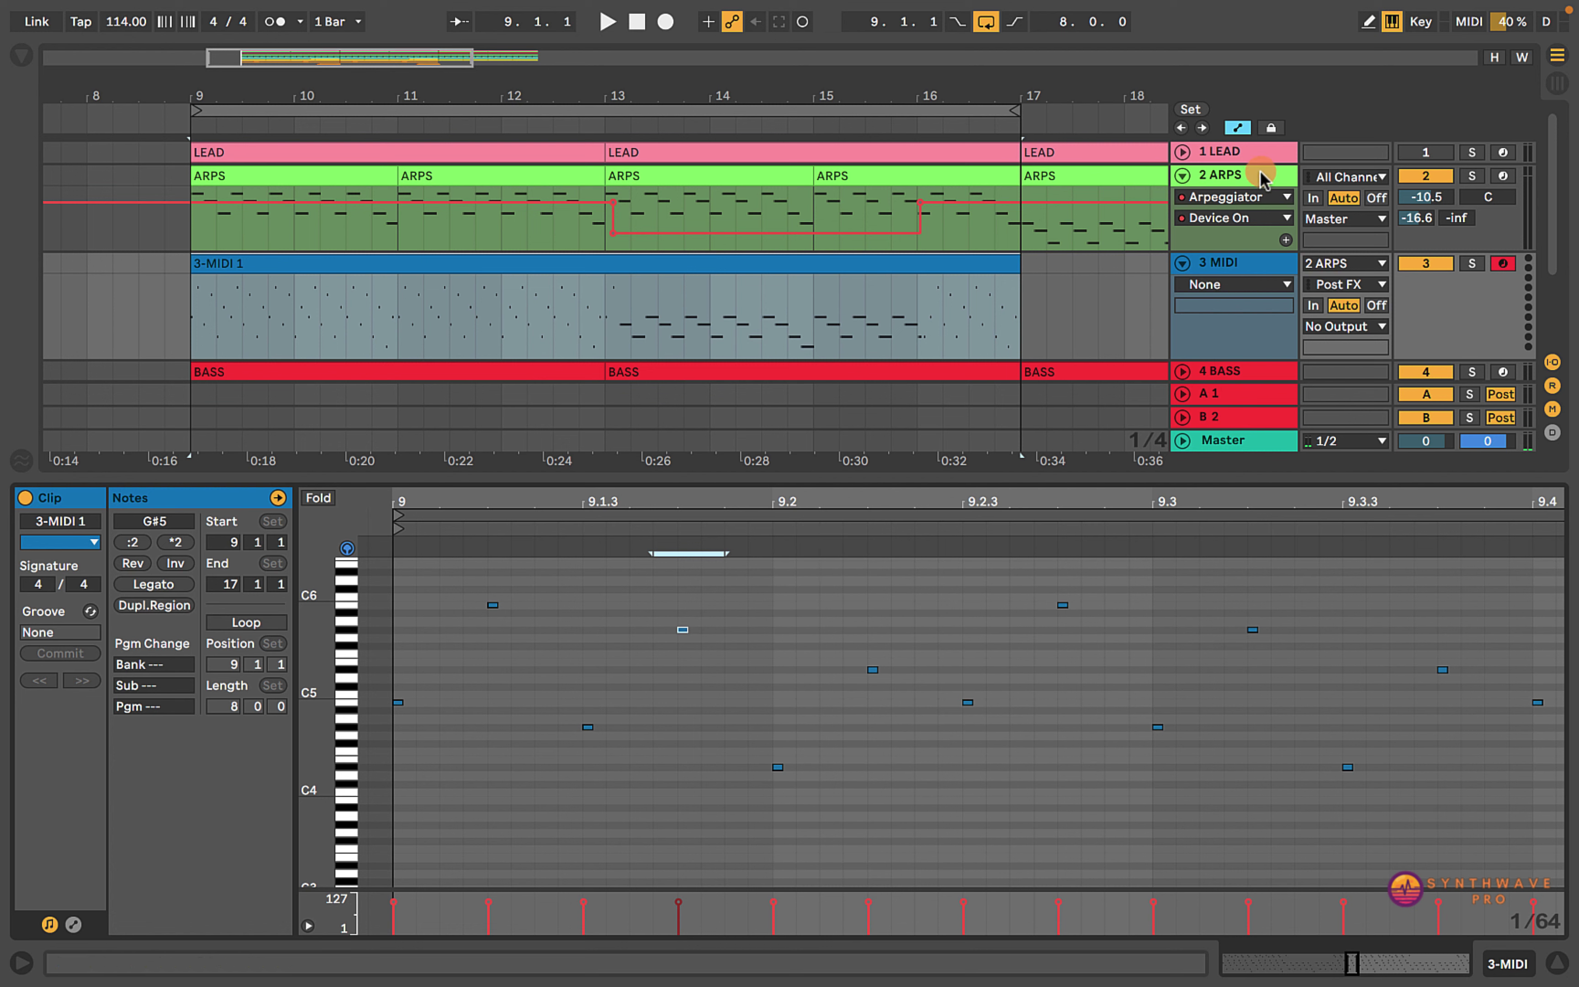
left_click(685, 572)
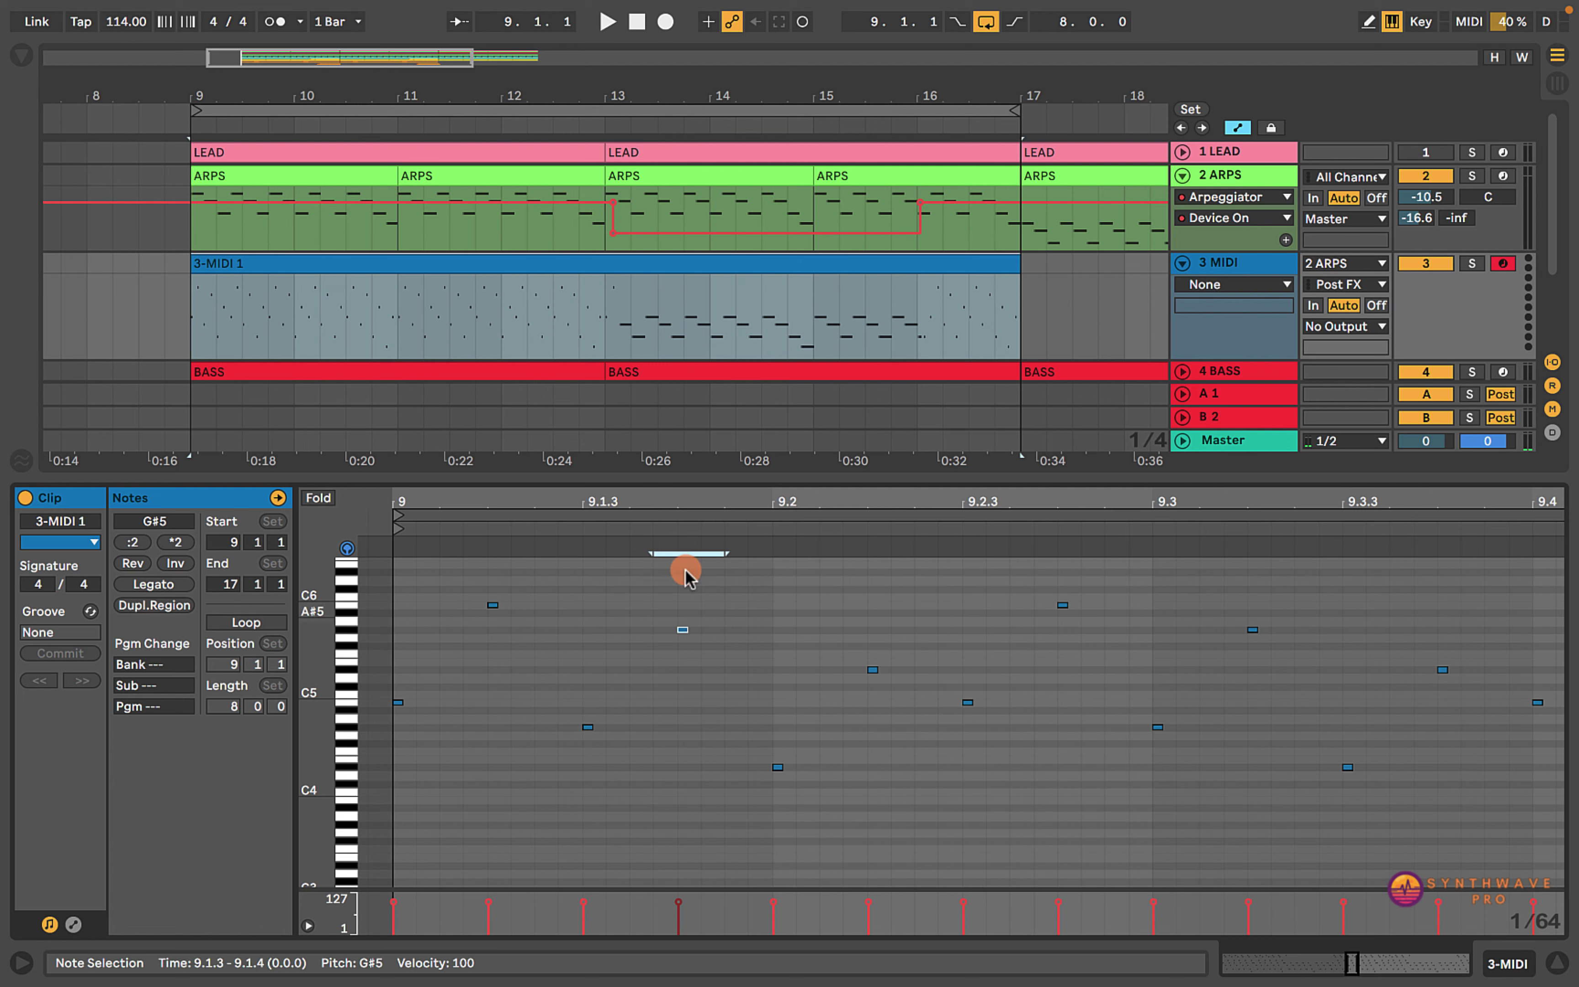
left_click(1203, 176)
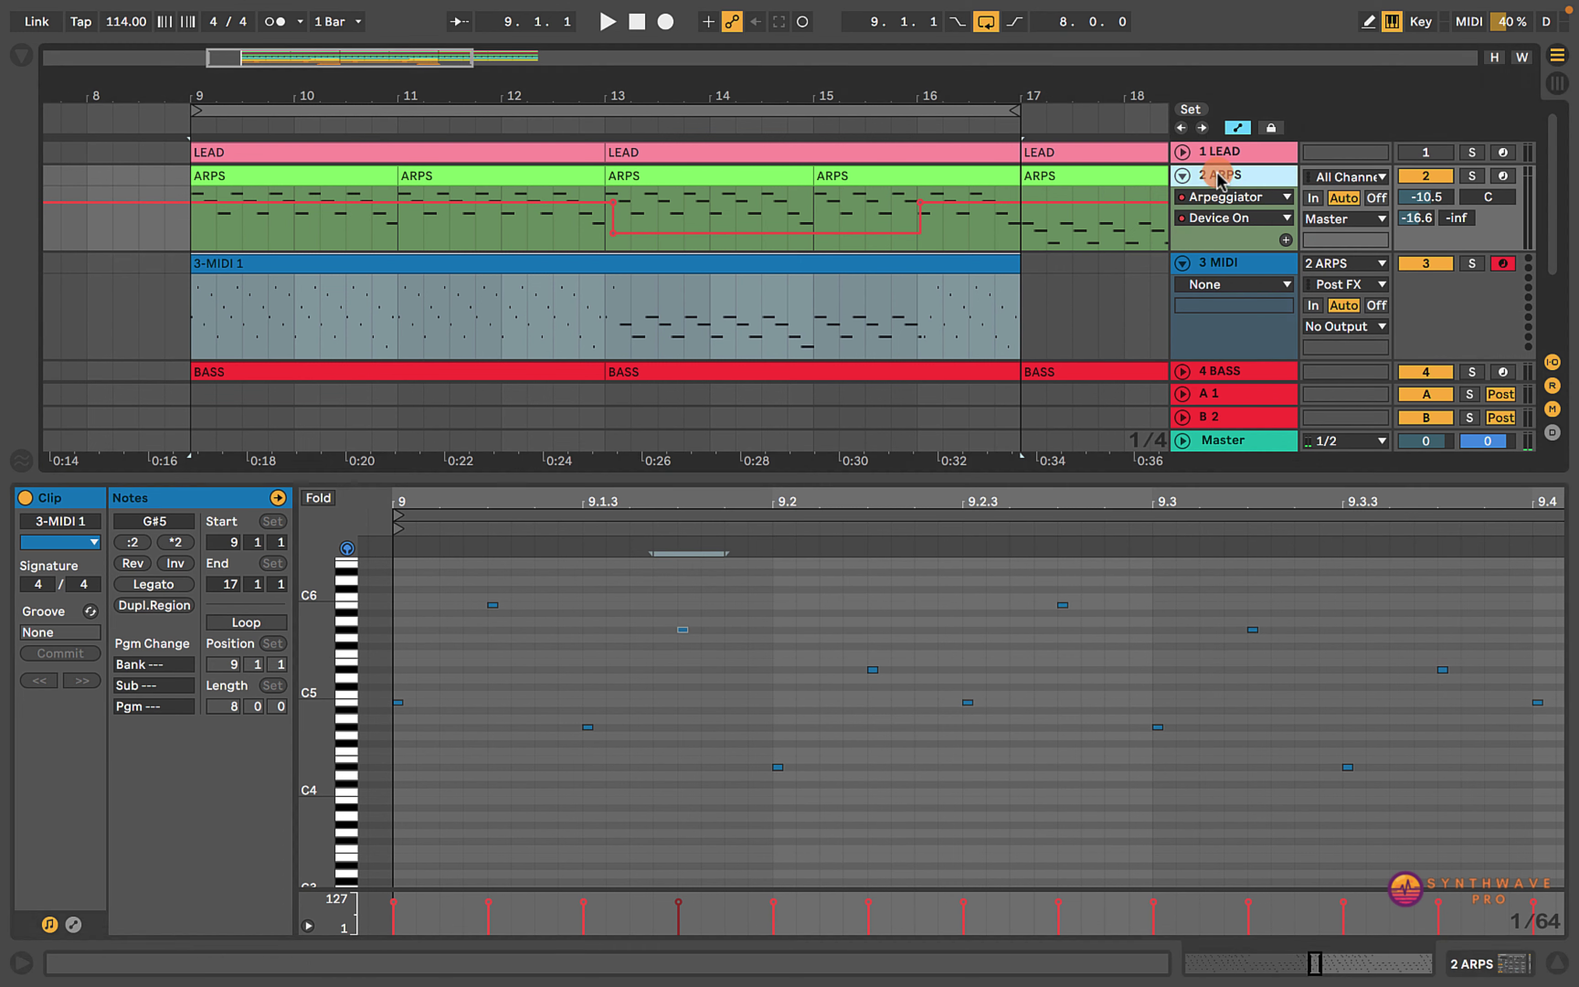
- Record a take sweeping Arpeggiator rate to 1/64 and gate to 89%, toggling its power button
key("F9")
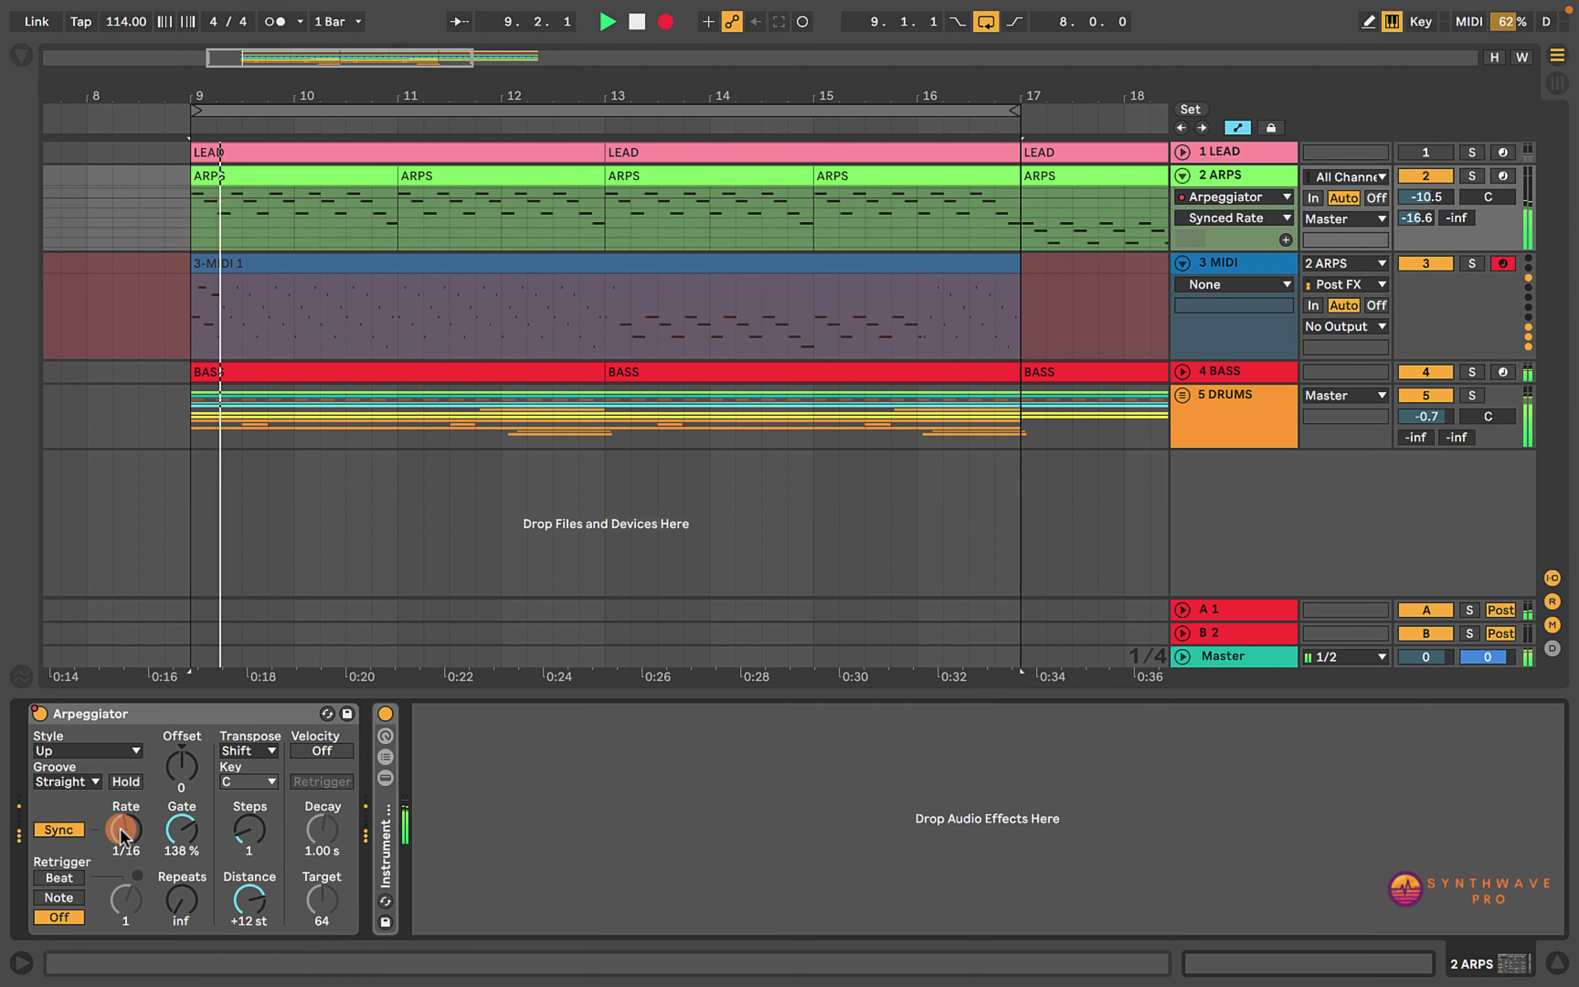
left_click_drag(124, 827, 188, 838)
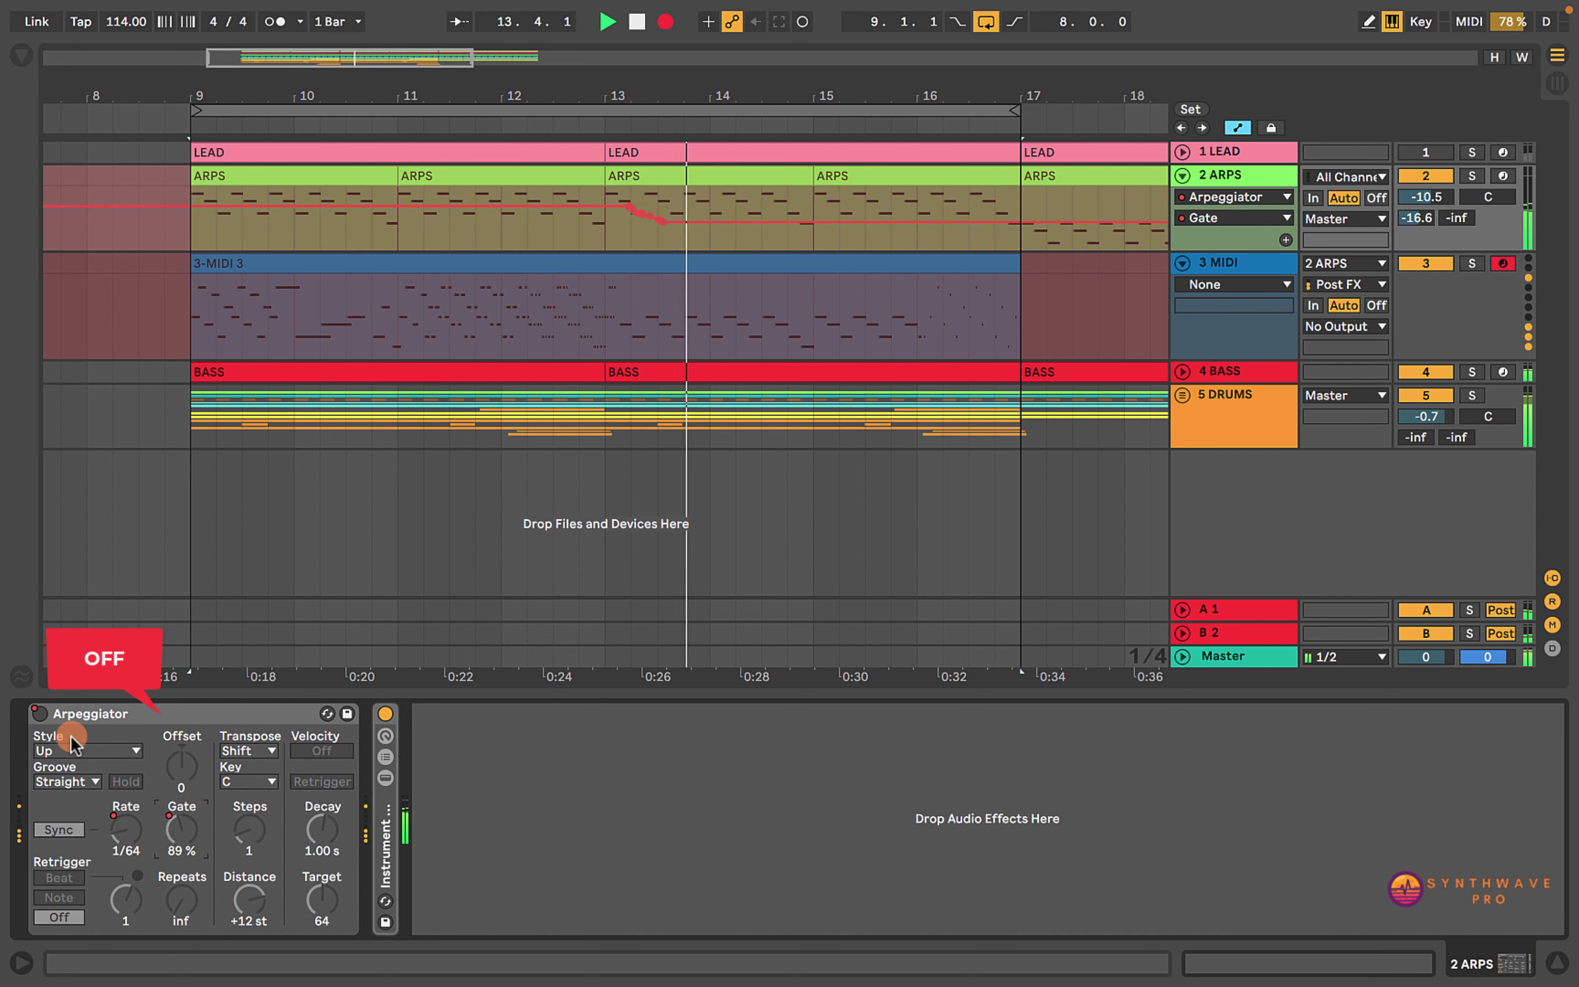
left_click(39, 713)
key("space")
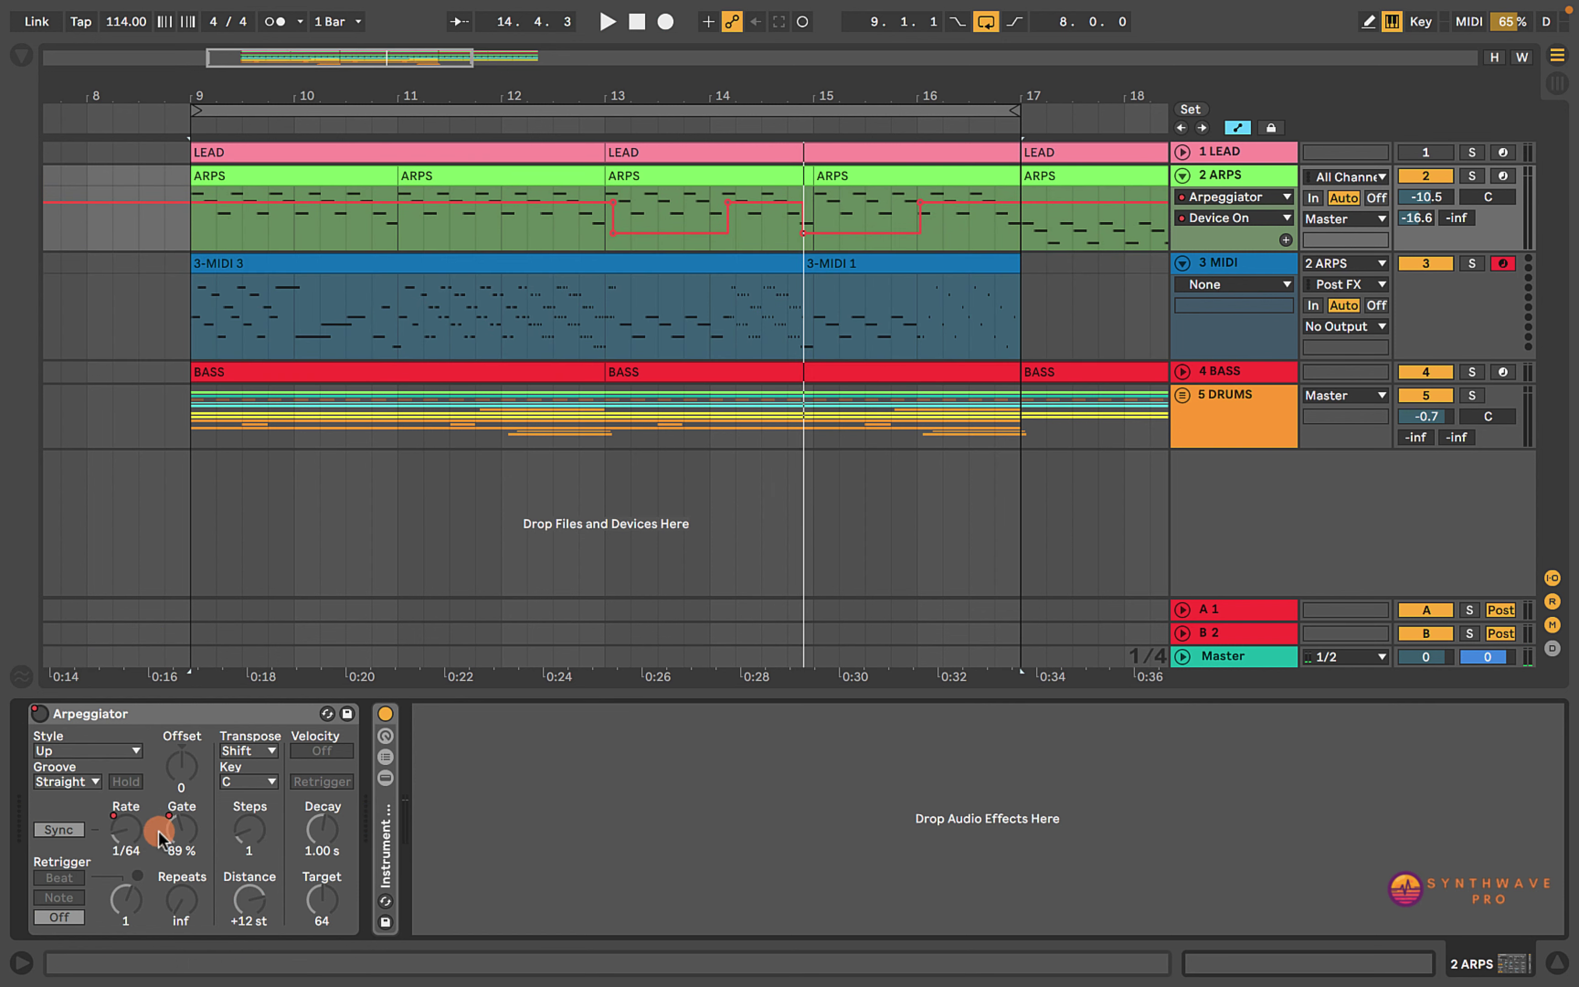
- Open 3-MIDI 3 in the piano roll, zoom around bar 4, and select six D5/C5 notes
left_click(561, 262)
double_click(573, 265)
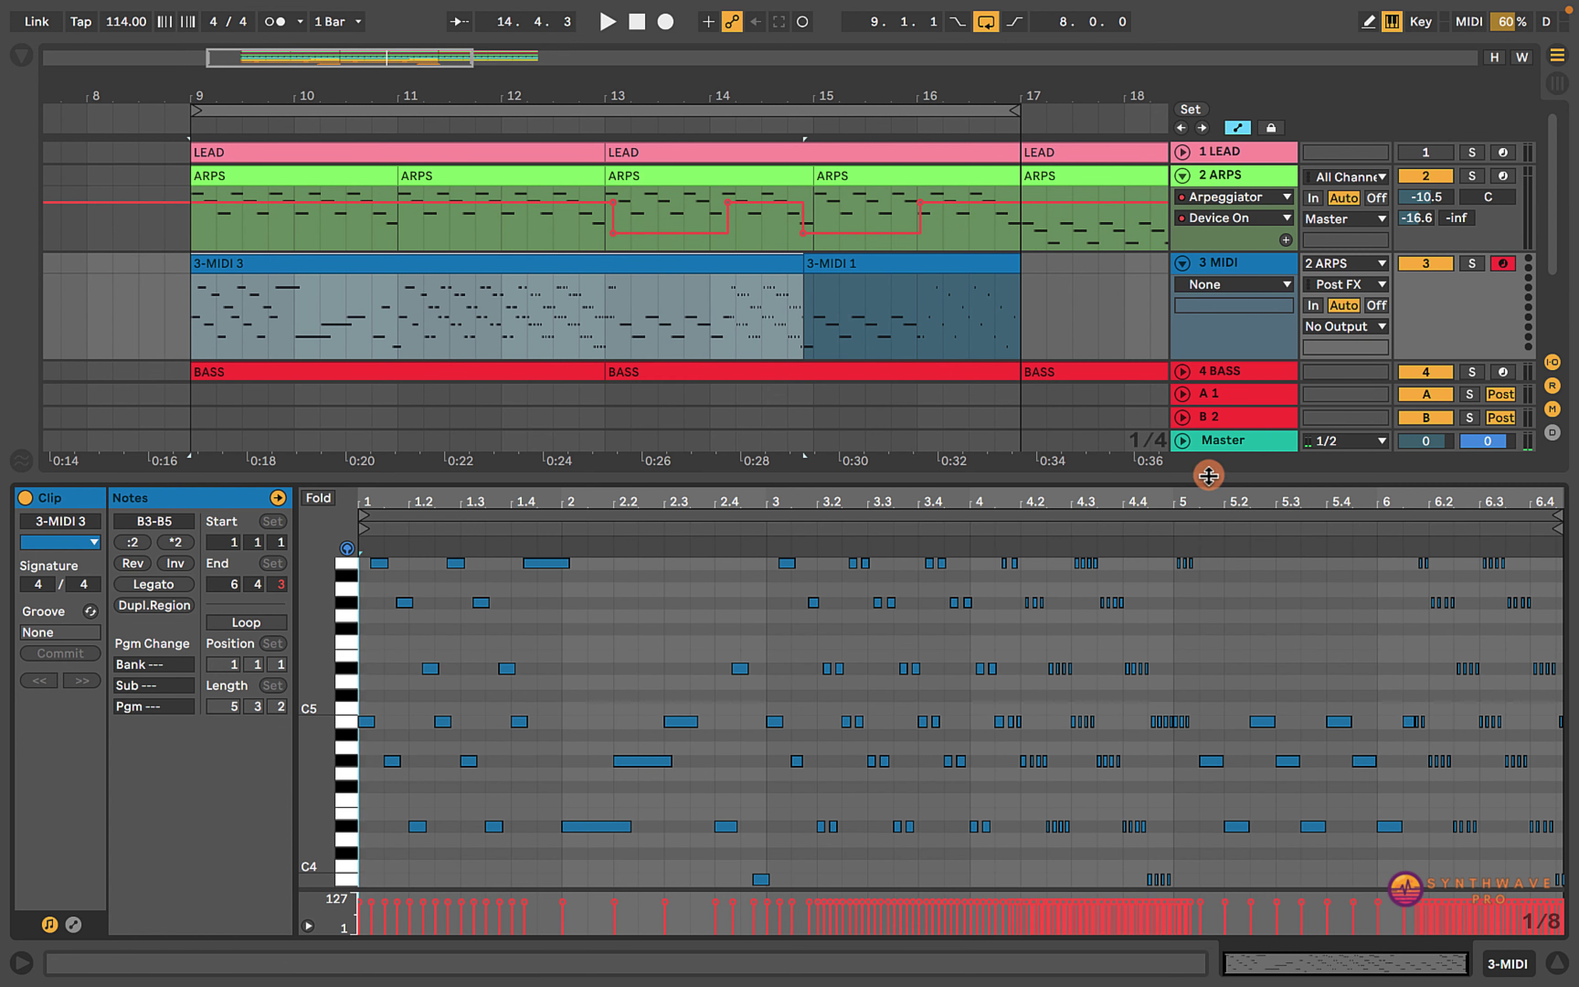
left_click_drag(1165, 505, 1164, 522)
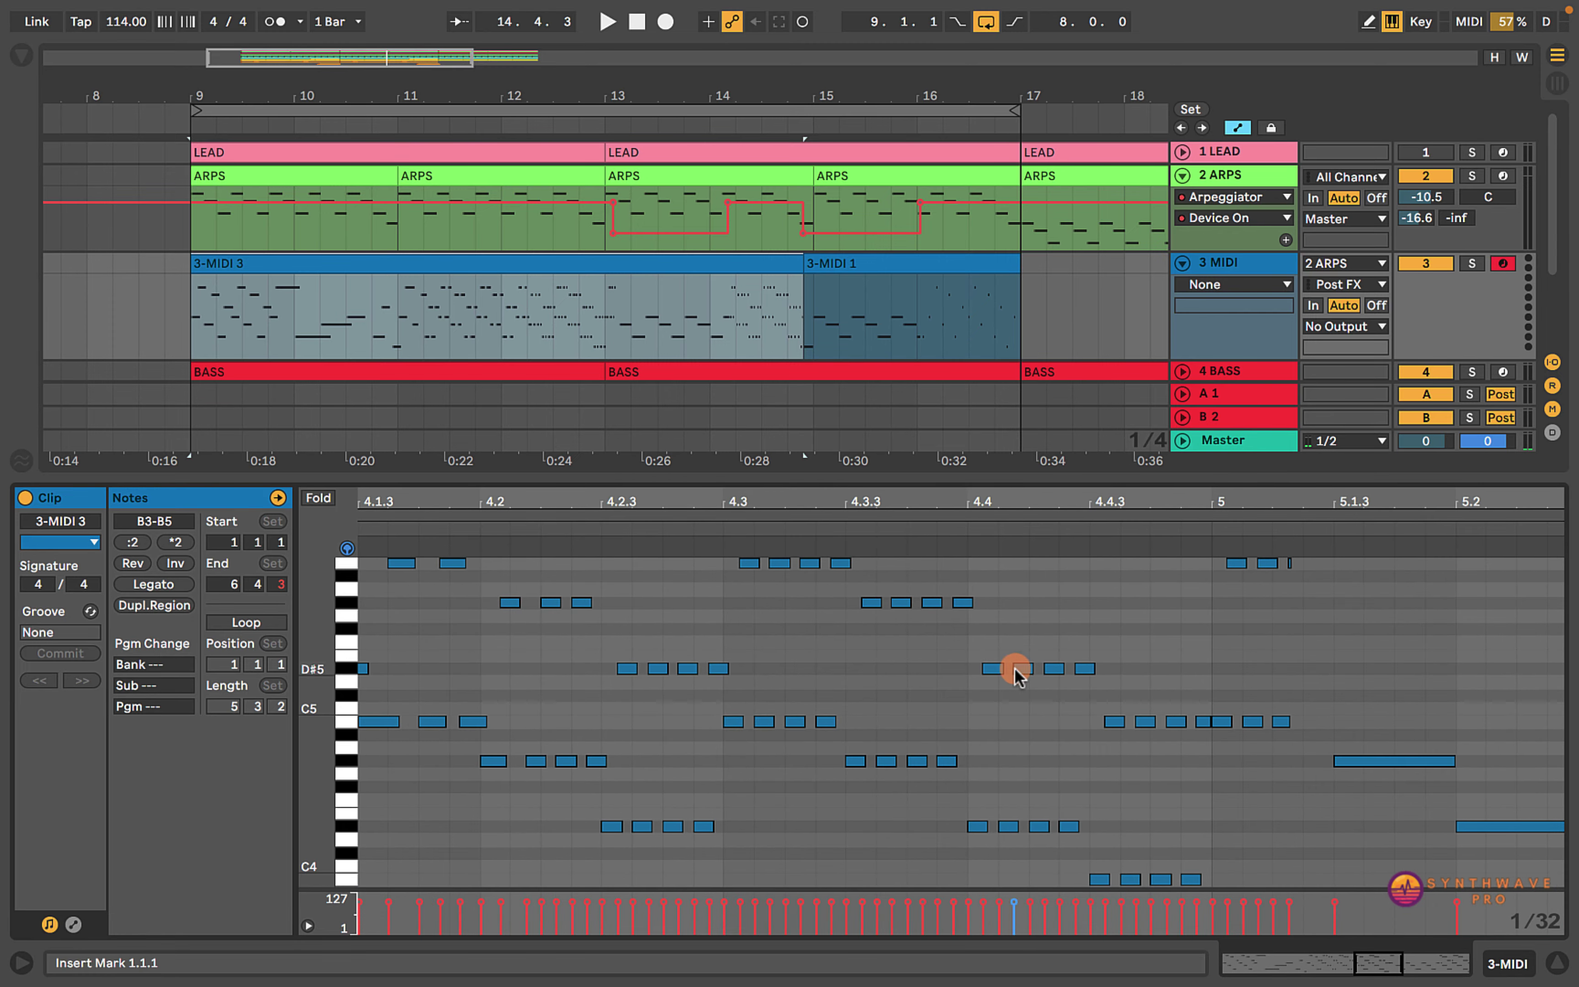
left_click_drag(565, 649, 783, 725)
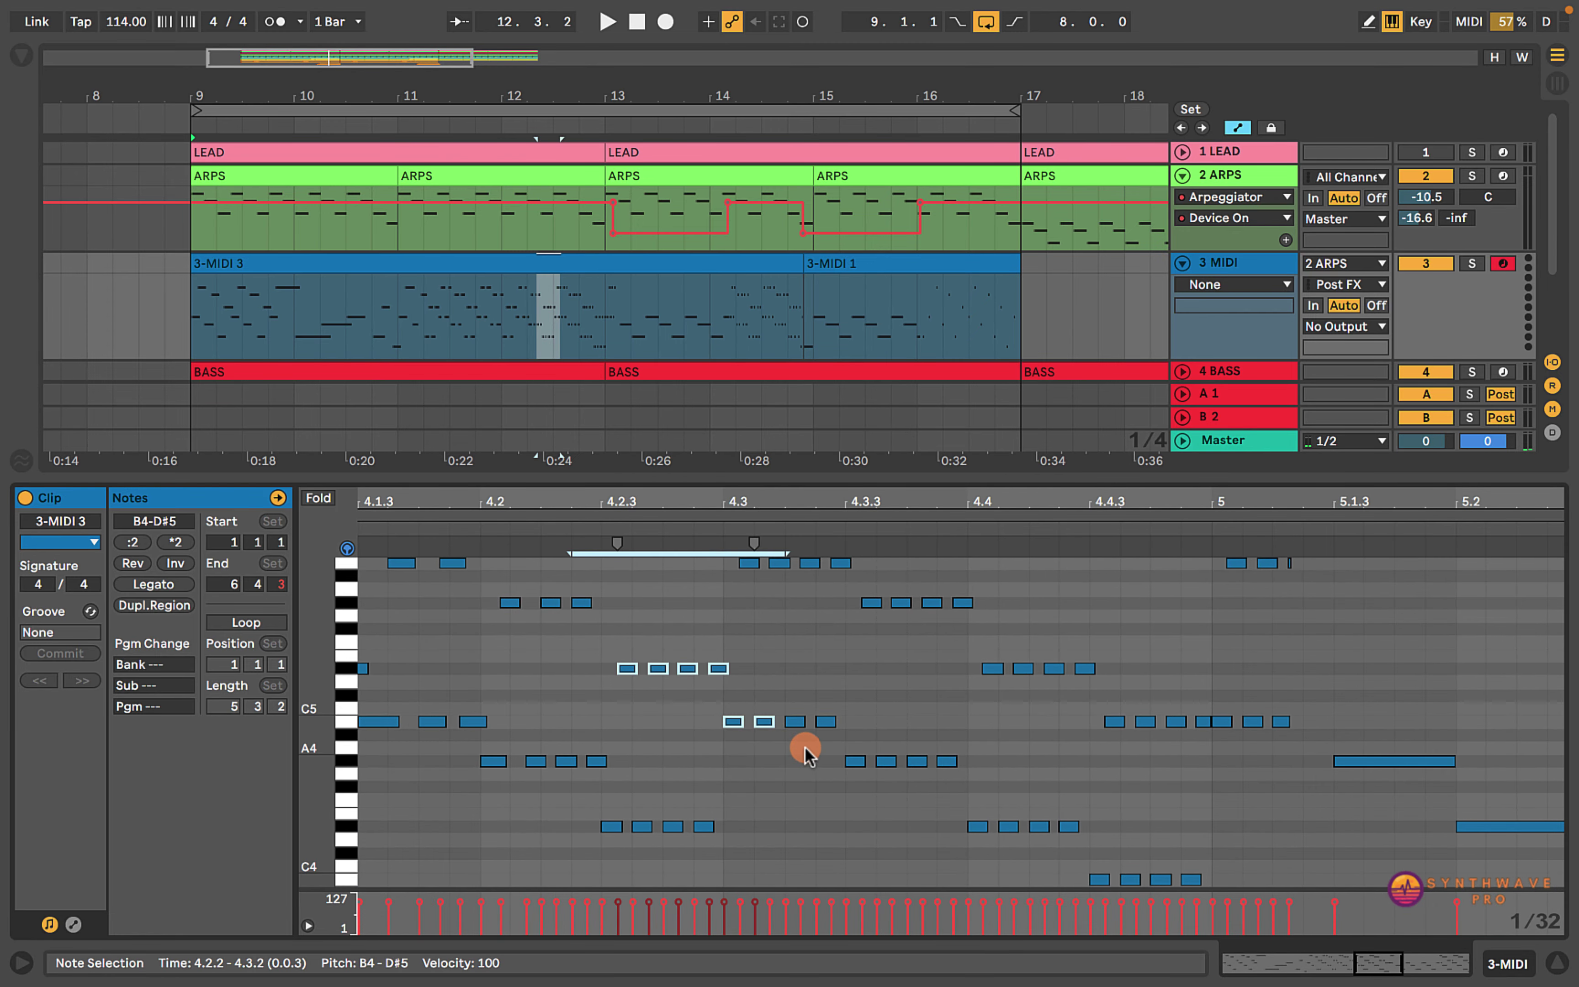